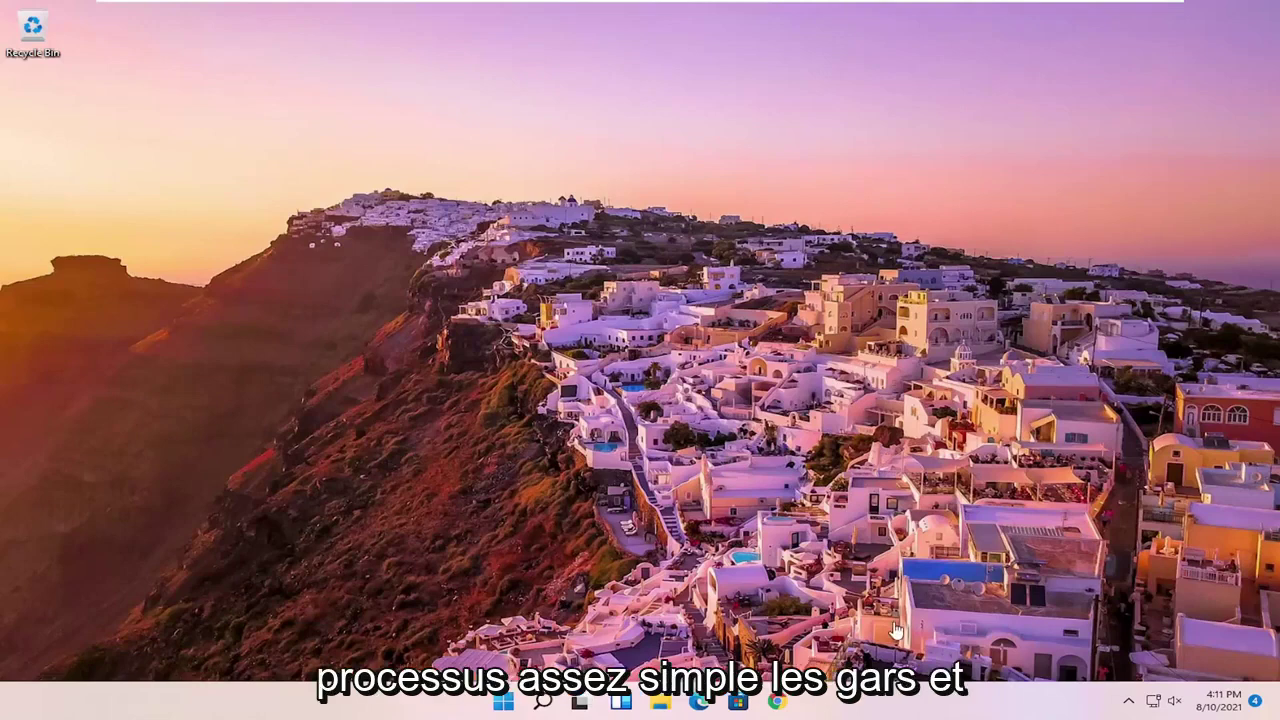
Step: Find and launch the Voice Recorder app, and allow it to access the microphone
left_click(544, 702)
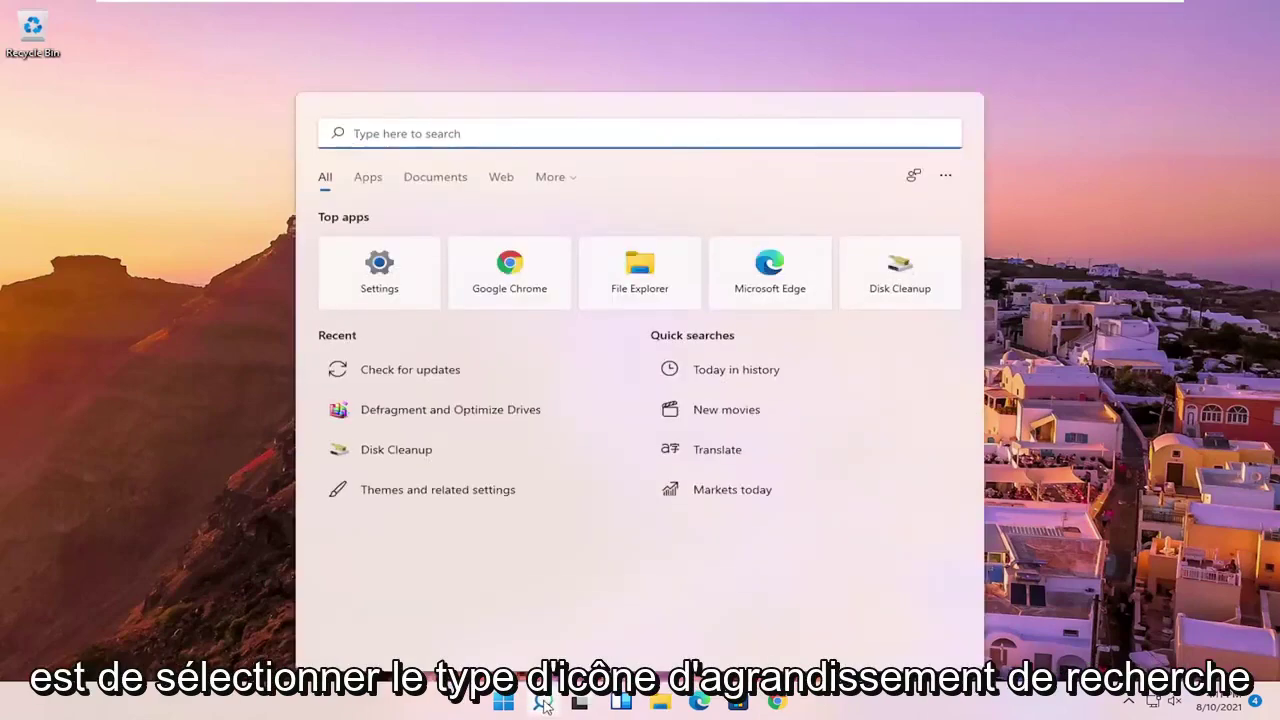
type("voice ")
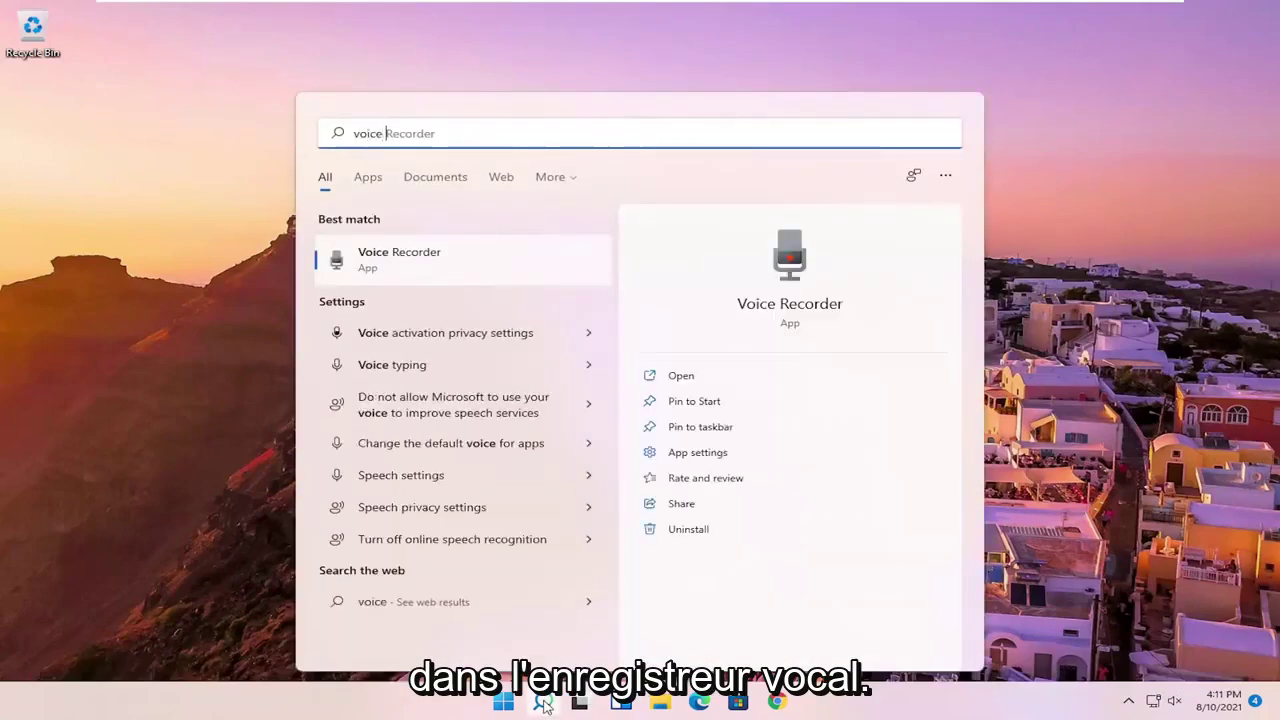
type("recorder")
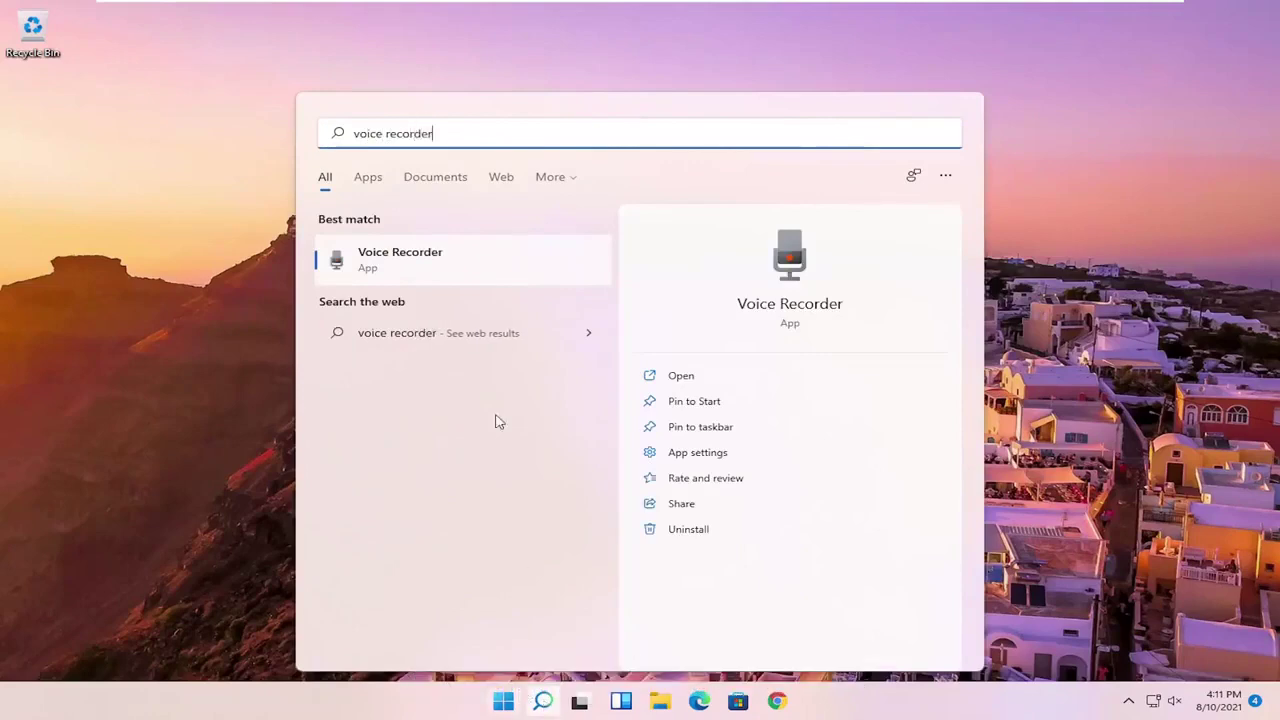
left_click(430, 263)
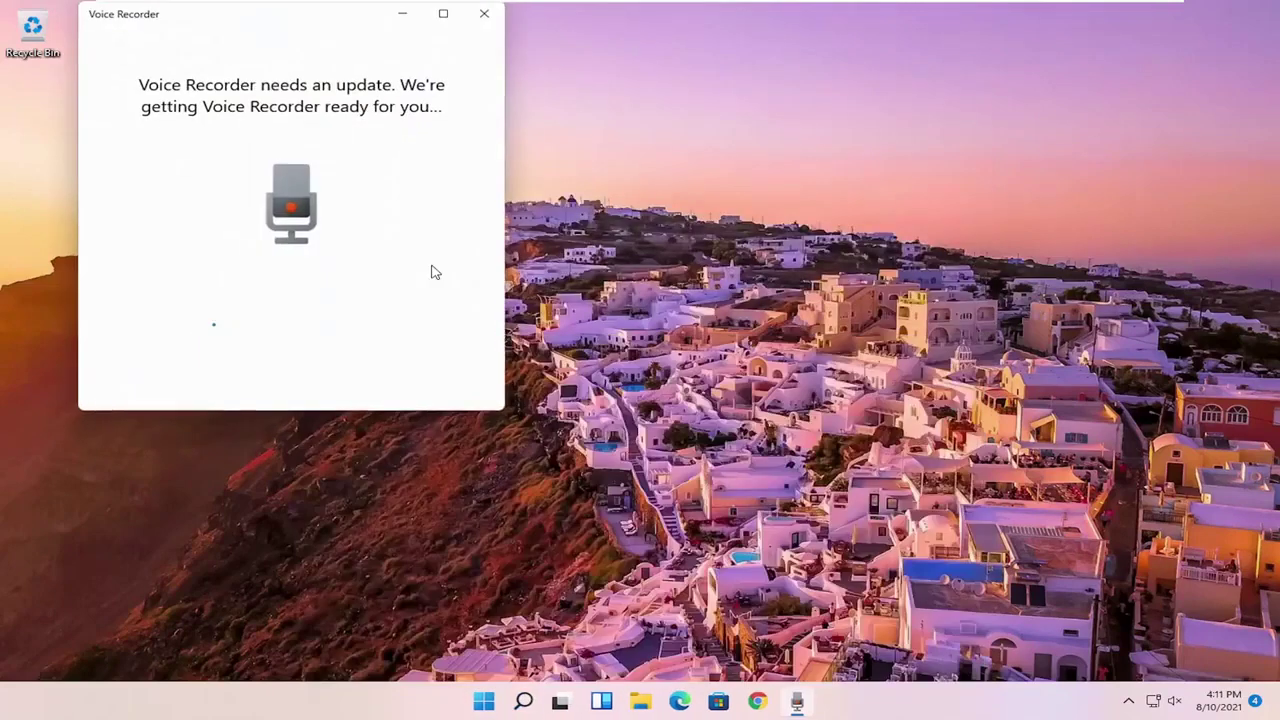
left_click_drag(320, 20, 640, 100)
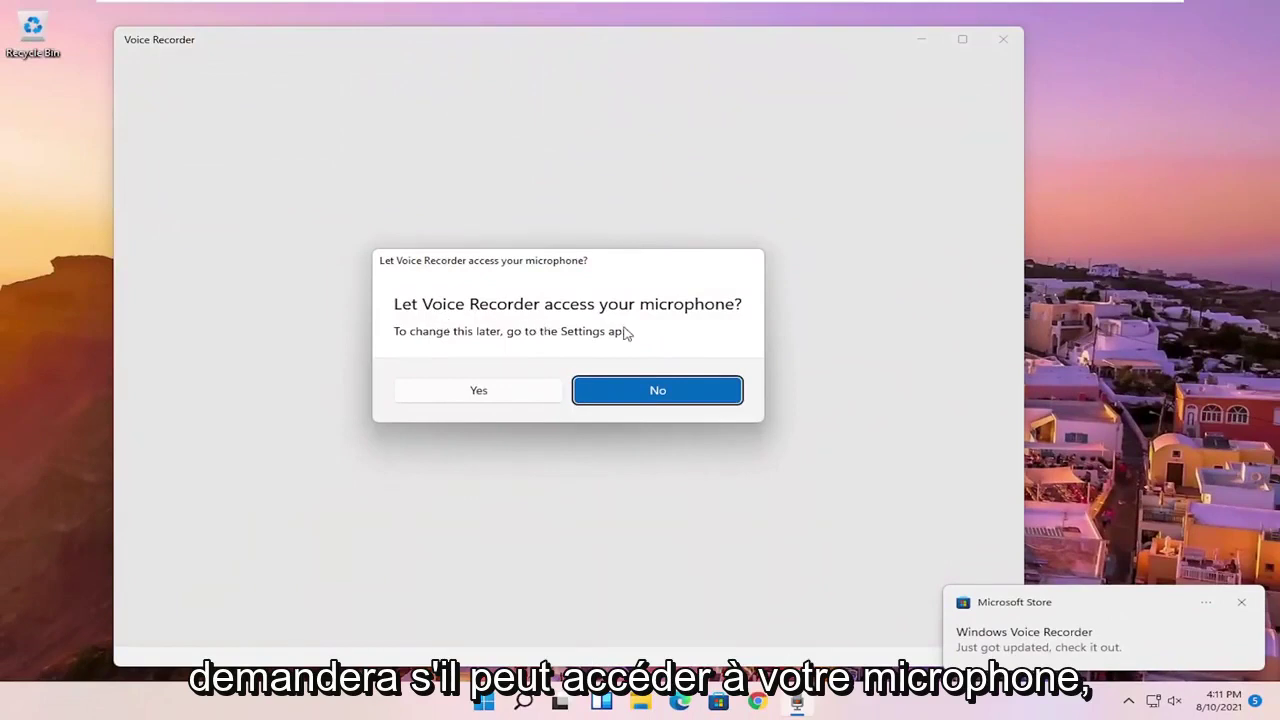
left_click(465, 398)
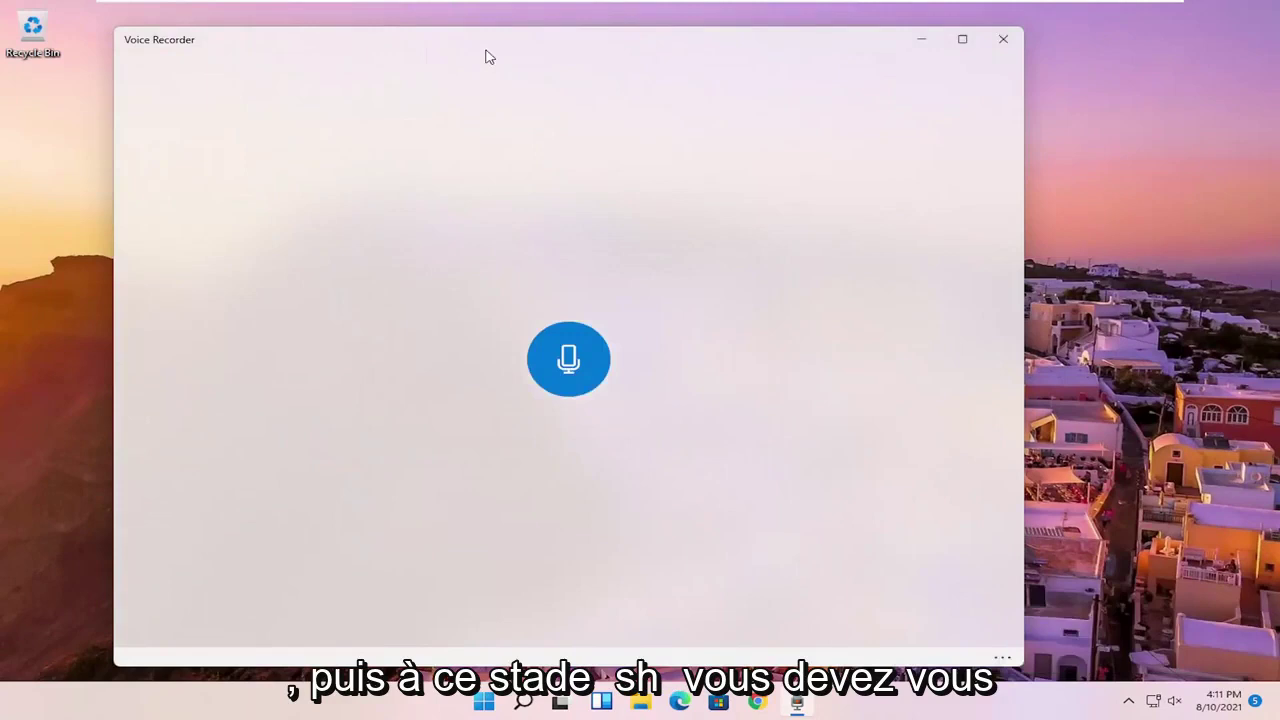
left_click_drag(486, 54, 556, 49)
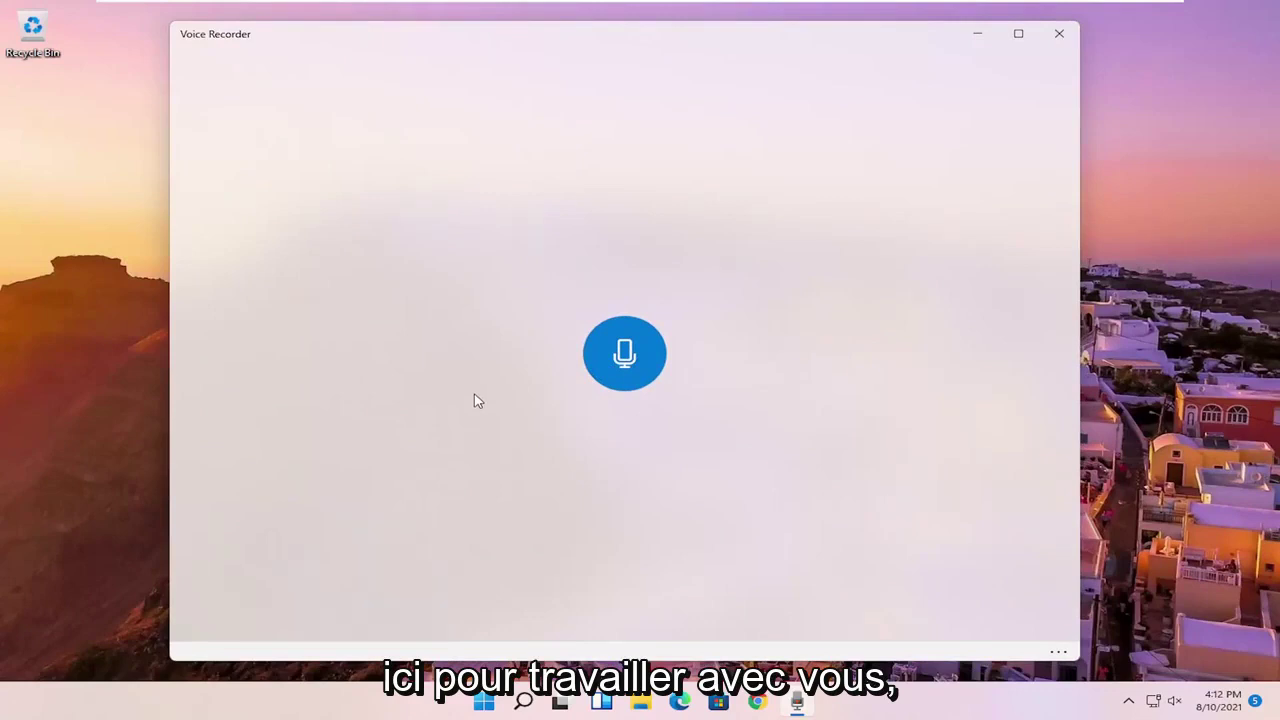
Step: Record an audio clip of about 13 seconds with markers at 00:08, 00:10 and 00:11, pausing and resuming before the first marker
left_click(620, 352)
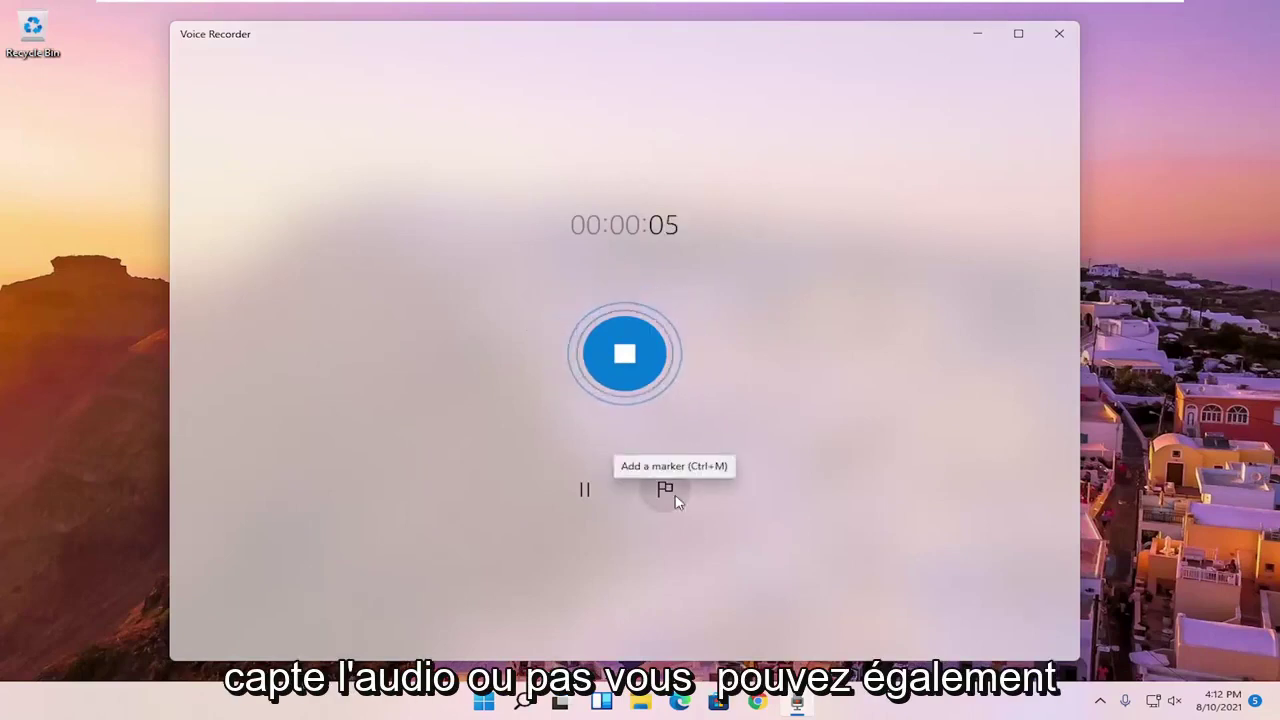
left_click(585, 492)
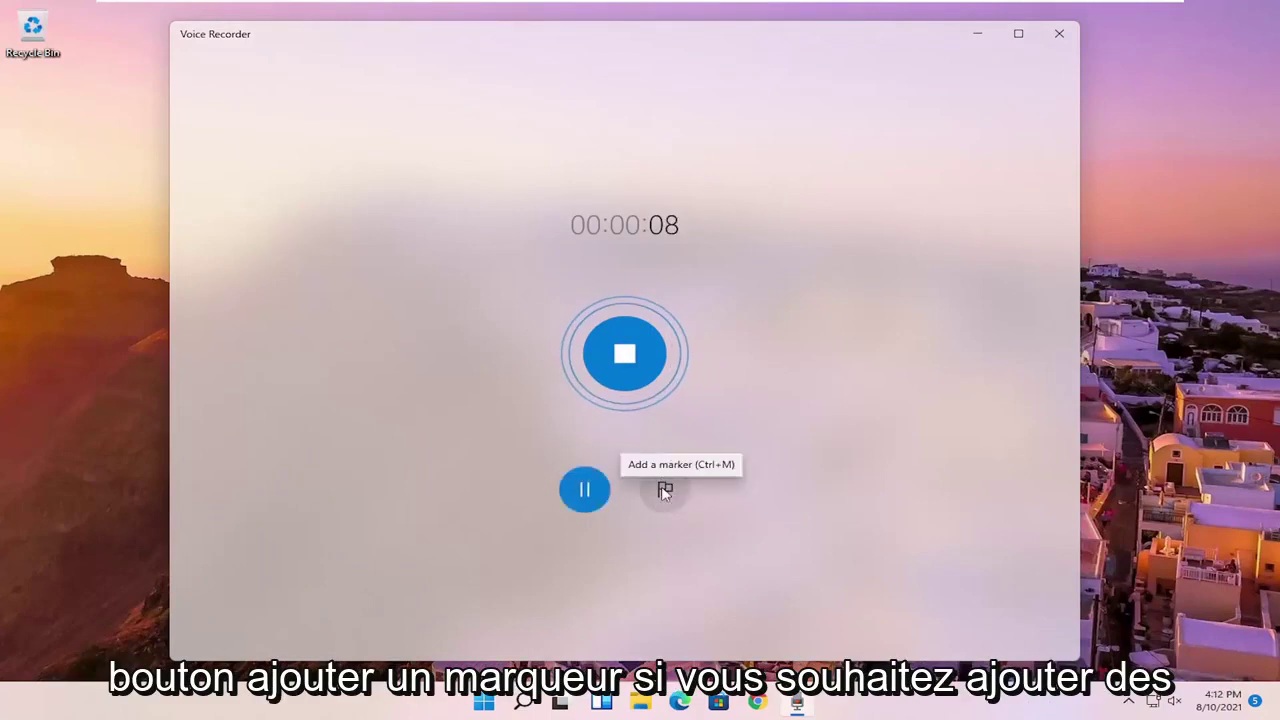
left_click(666, 484)
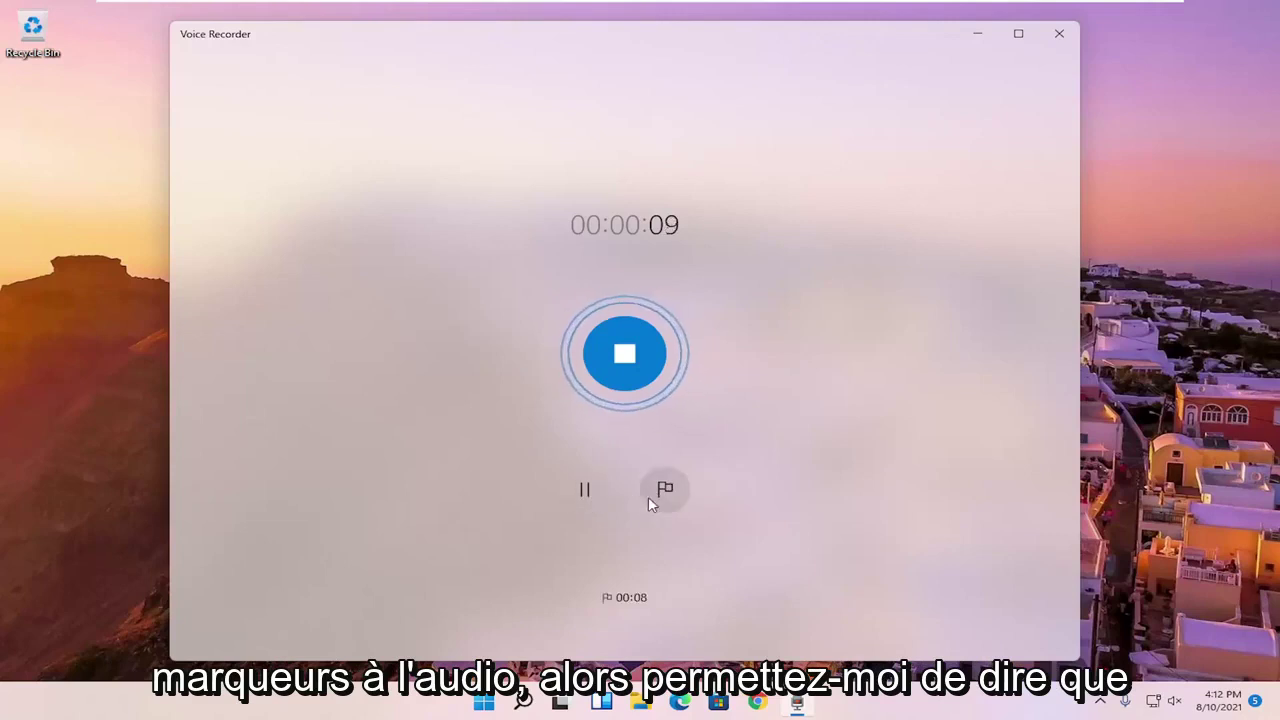
left_click(665, 494)
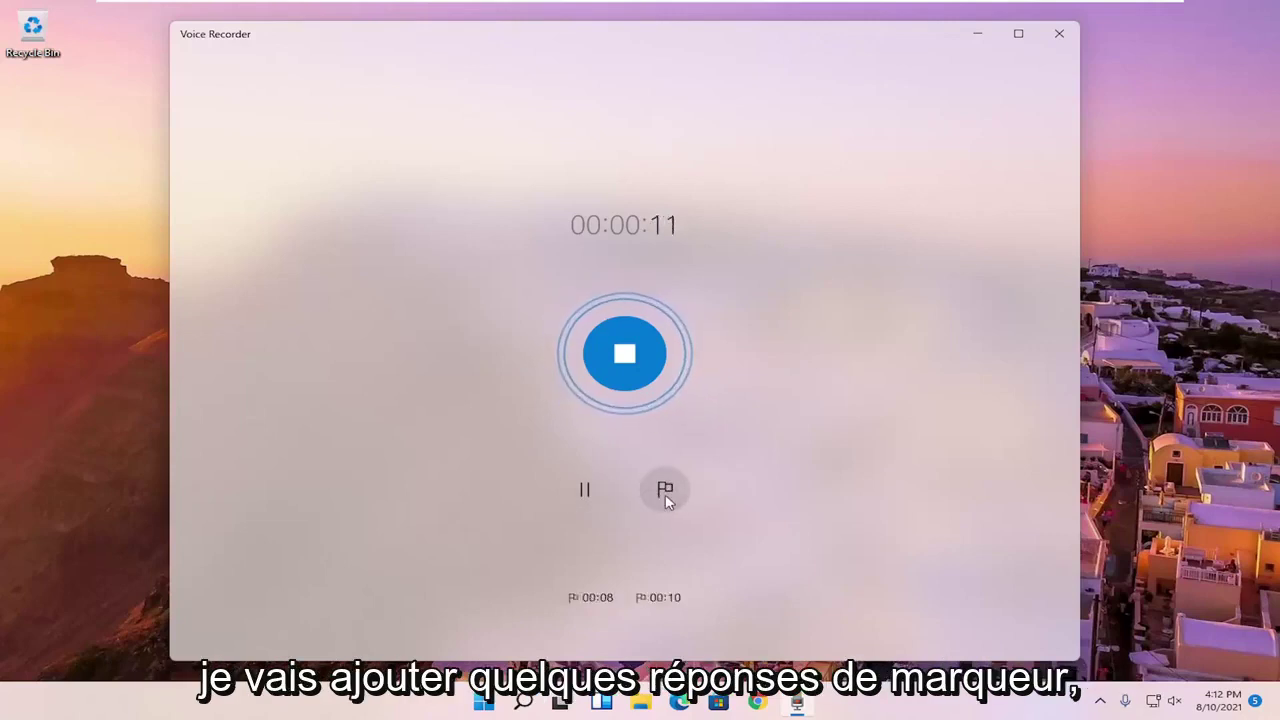
left_click(665, 494)
left_click(586, 492)
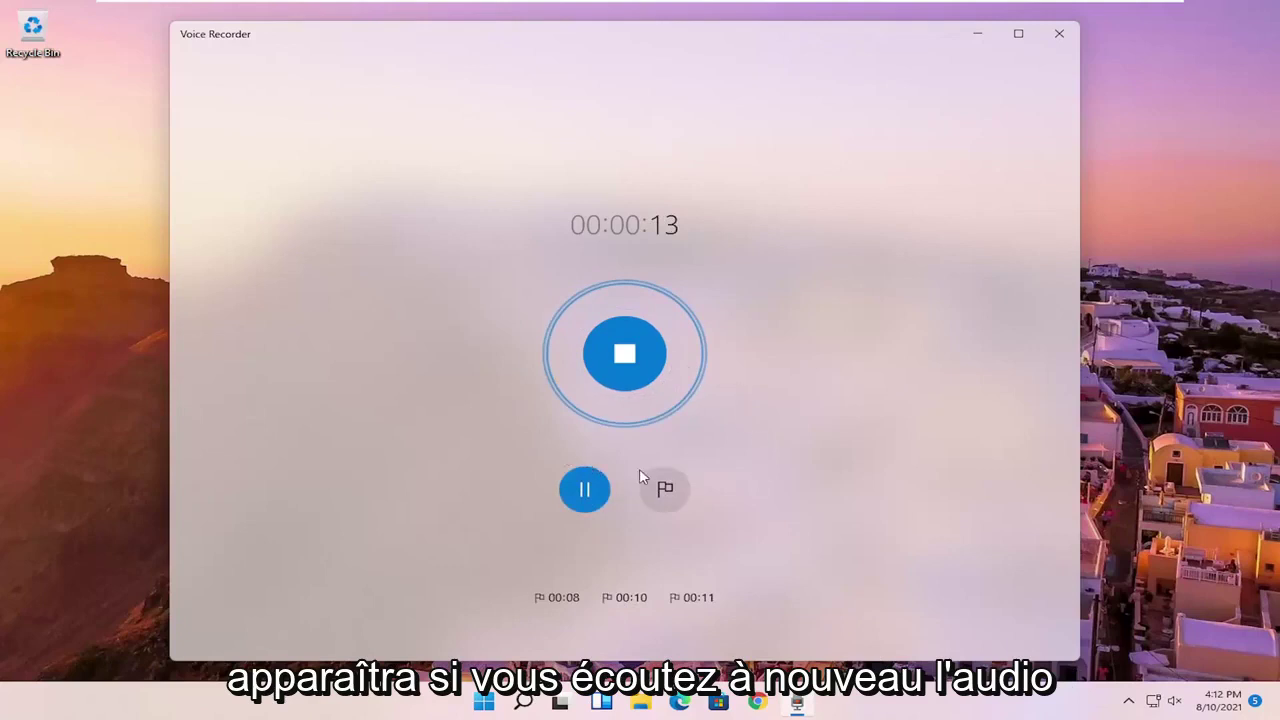
left_click(618, 356)
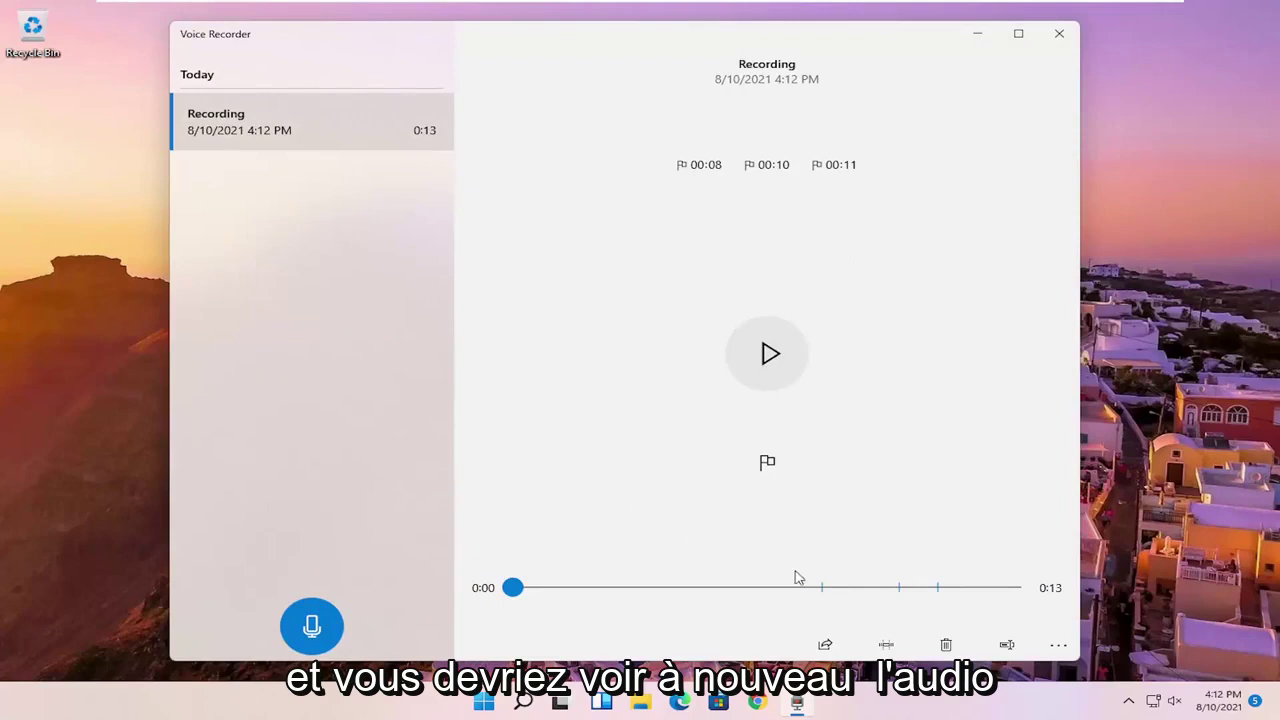
Step: Play back the start of the recording and jump to its markers at 00:11, 00:10 and 00:08
left_click(775, 368)
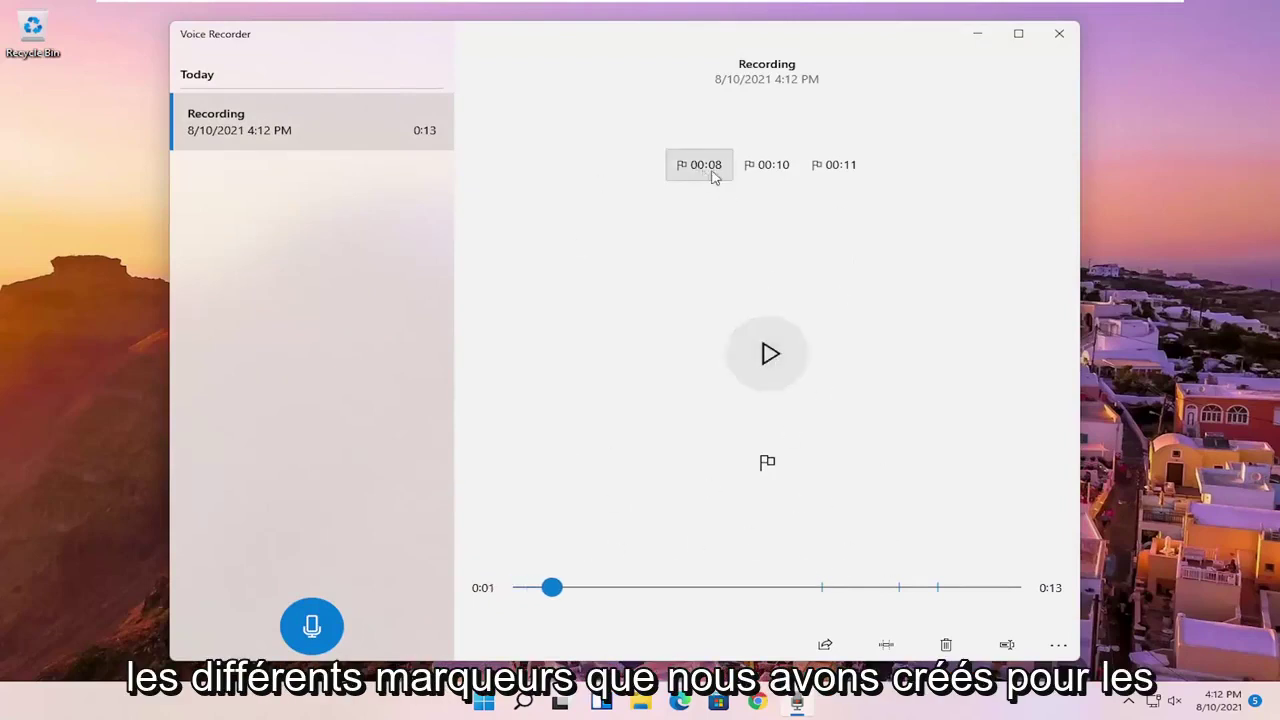
left_click(841, 168)
left_click(771, 166)
left_click(688, 170)
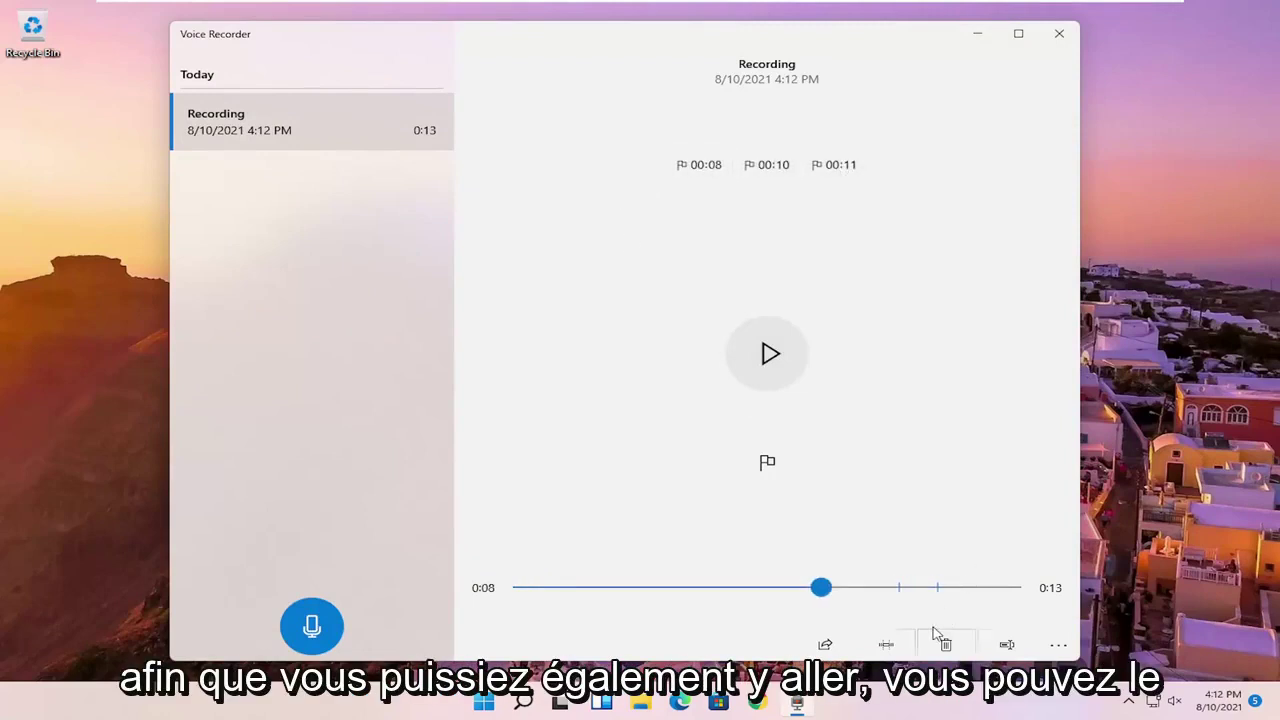
Step: Review the recording's sharing options, including the nearby sharing choices, and close them without sharing
left_click(824, 646)
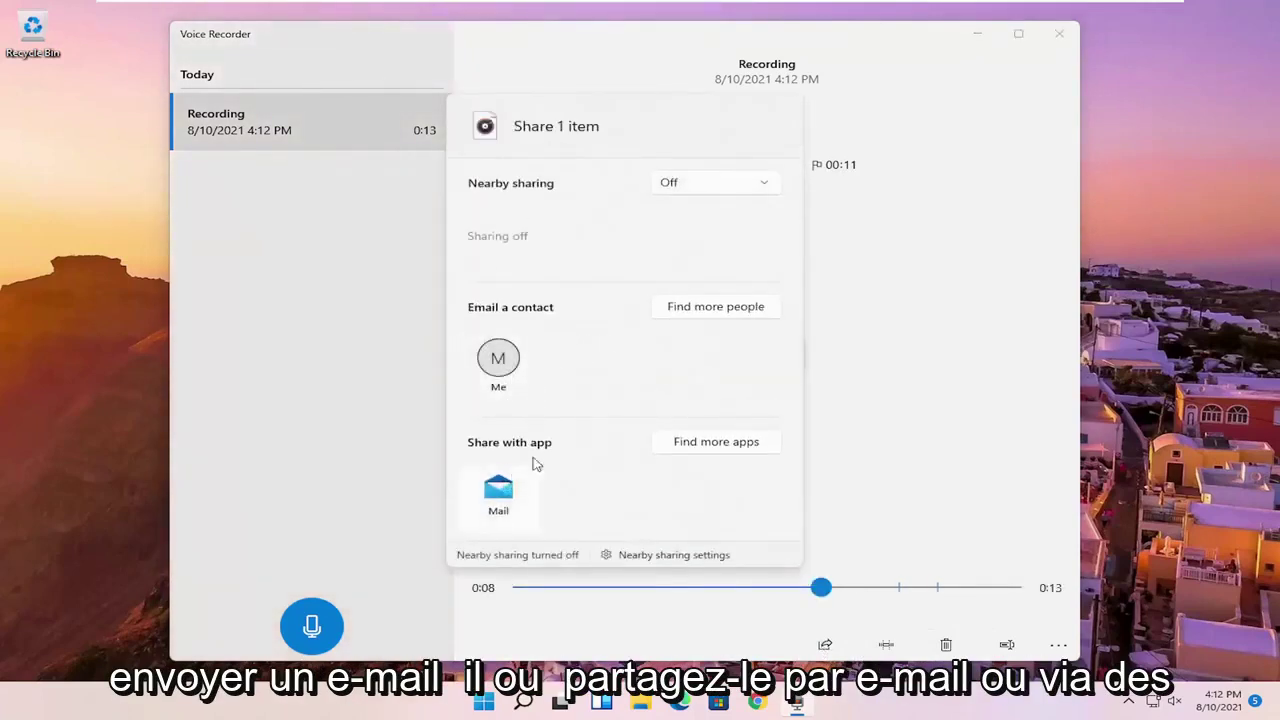
left_click(693, 187)
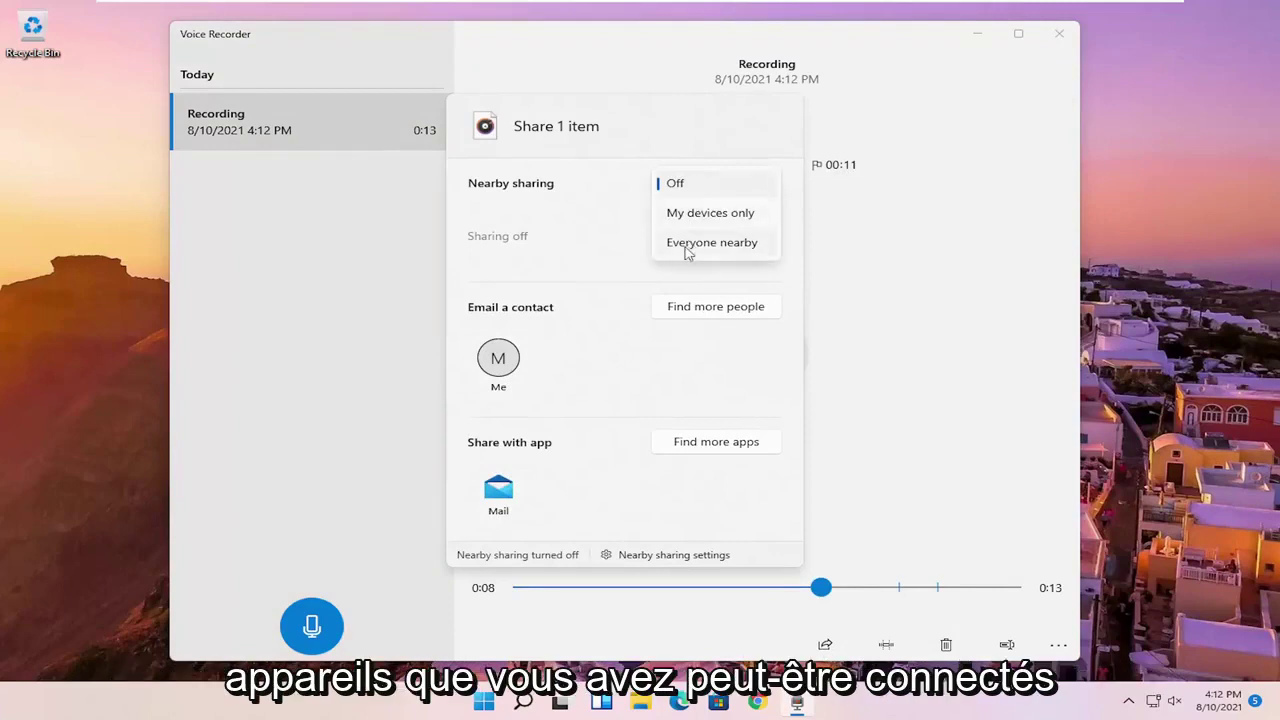
left_click(883, 388)
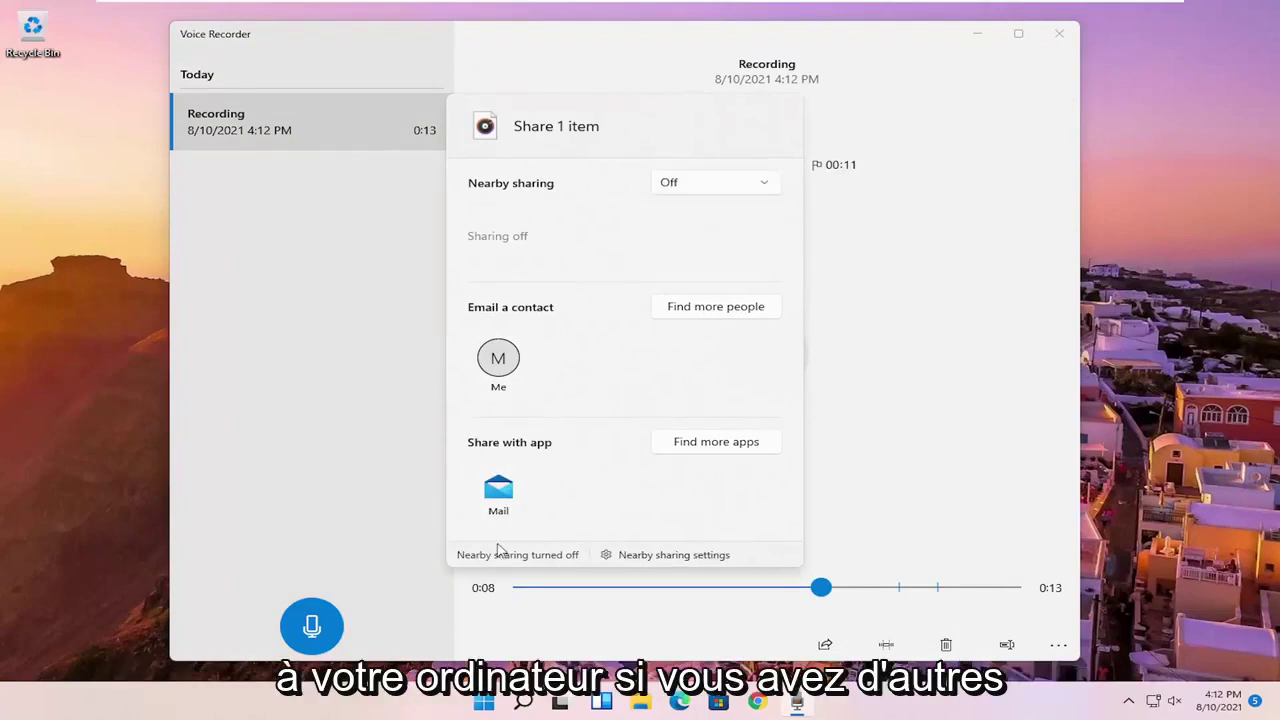
left_click(309, 443)
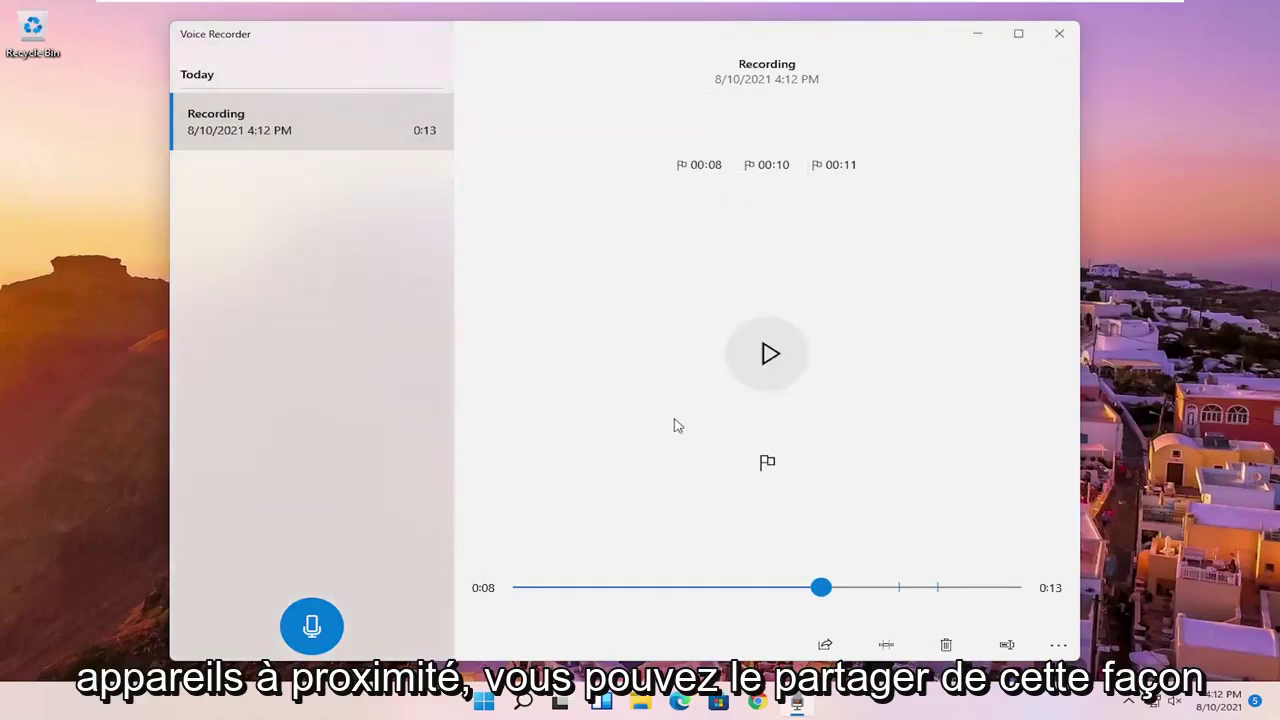
Step: Try trimming the start of the recording and discard the trim
left_click(889, 647)
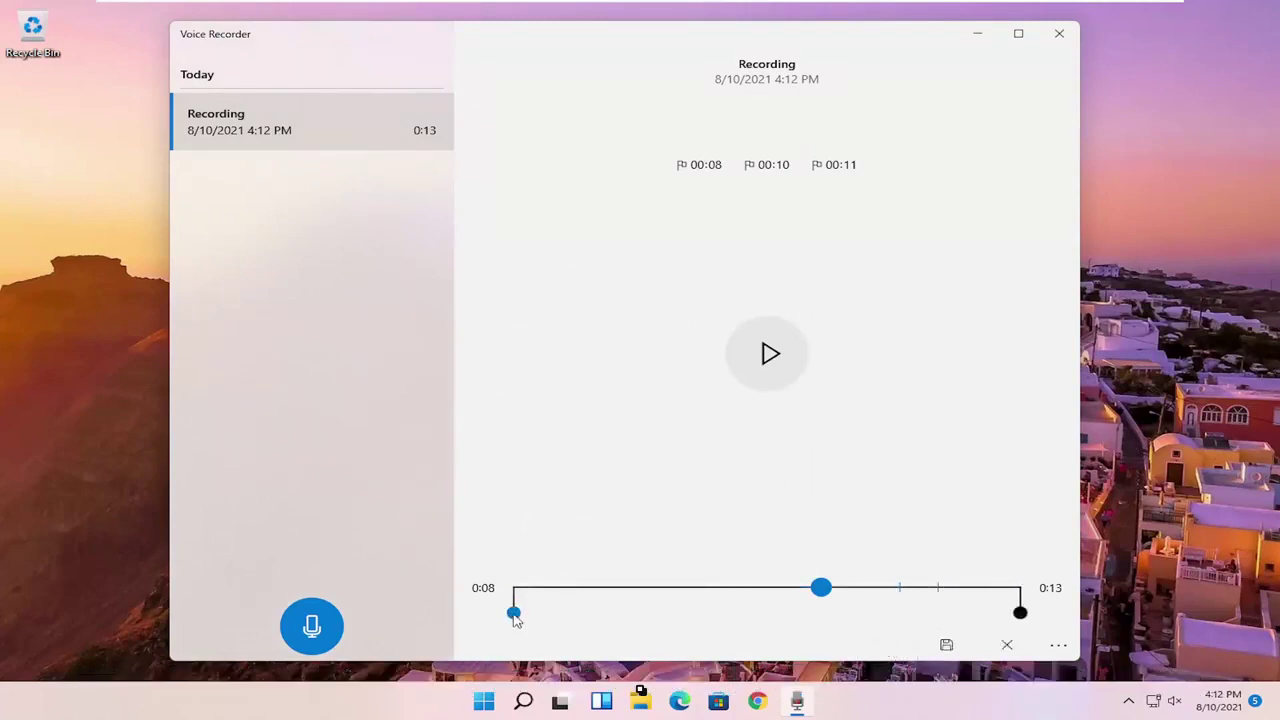
mouse_move(513, 612)
left_mouse_down()
mouse_move(551, 614)
mouse_move(515, 612)
left_mouse_up()
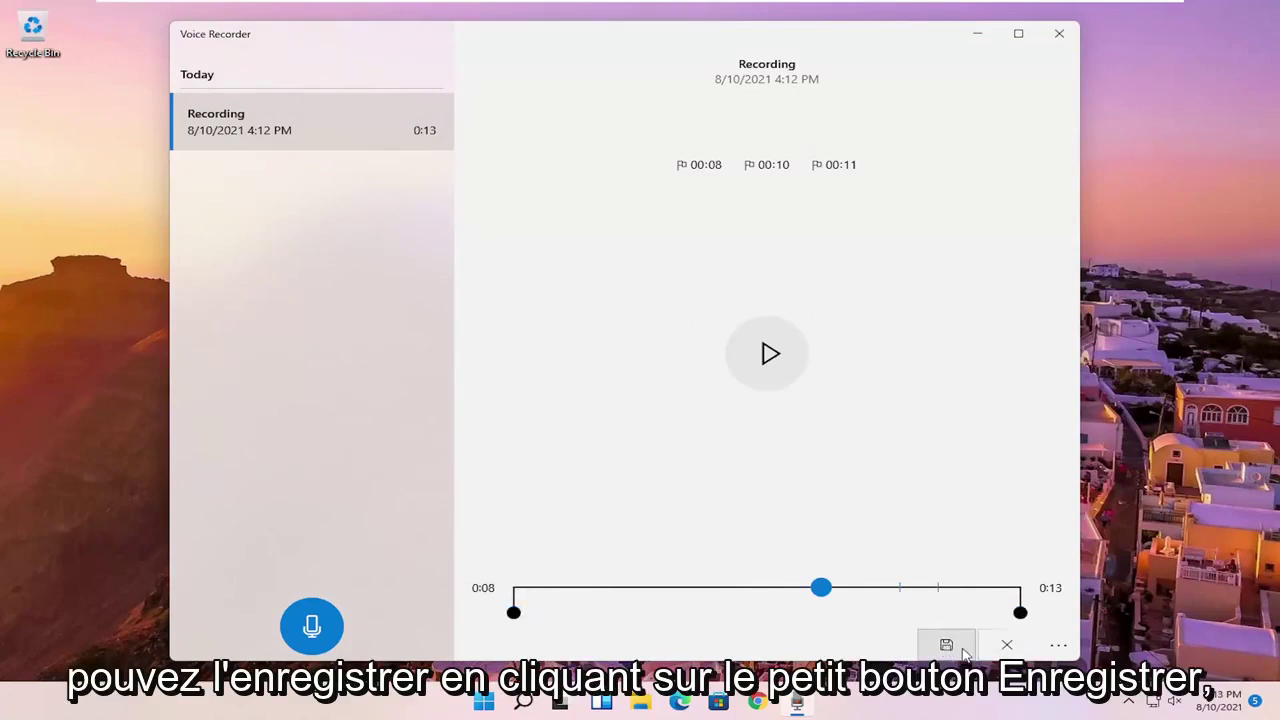
left_click(1006, 645)
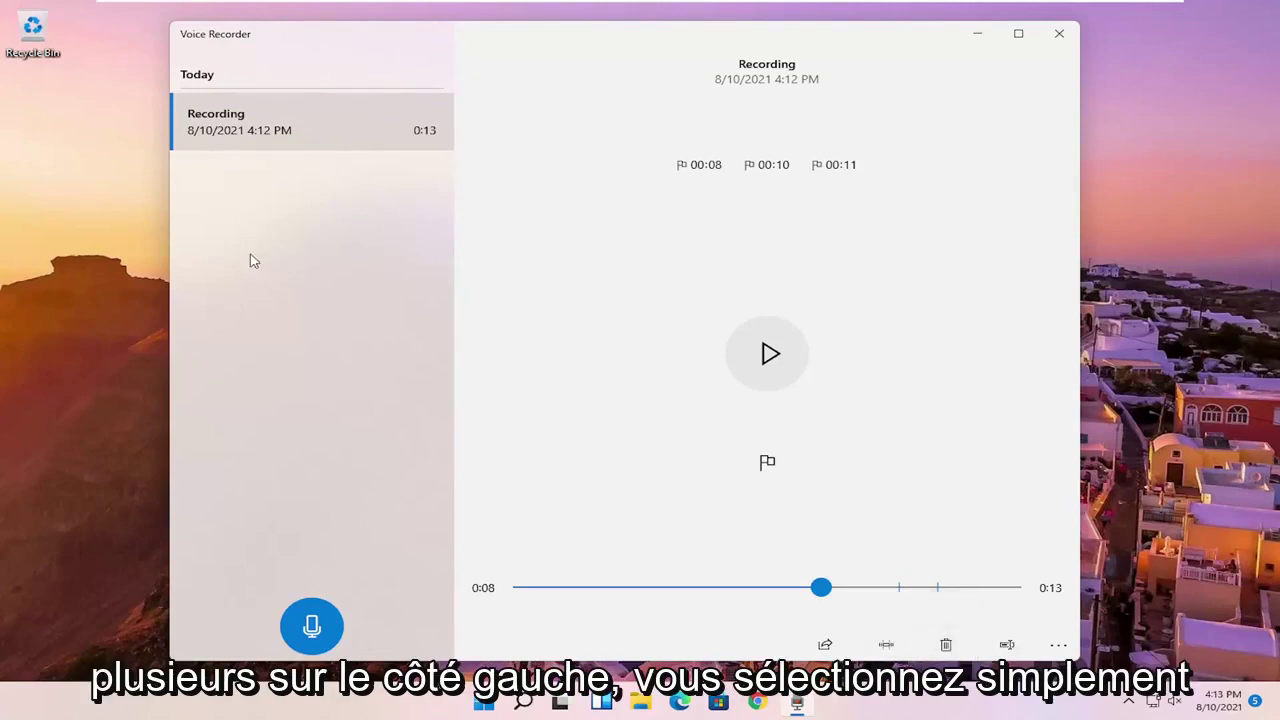
Step: Rename the recording as "What The Clip Is"
left_click(300, 120)
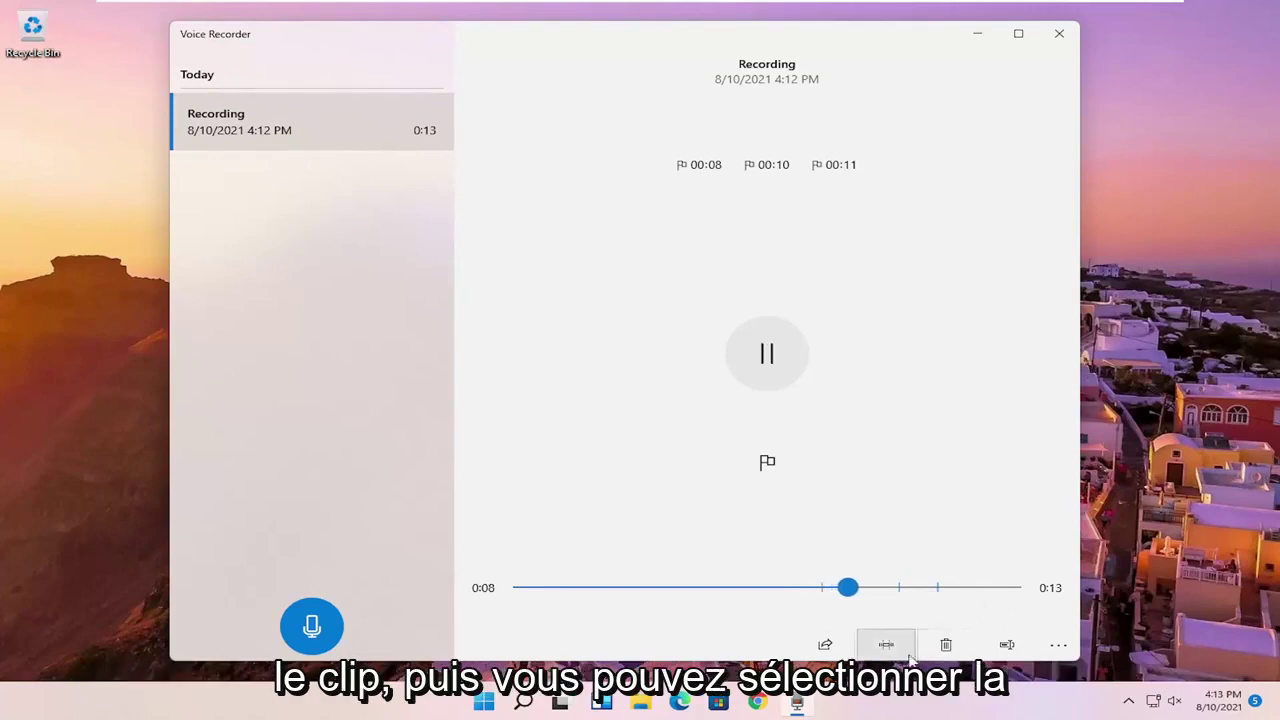
left_click(1010, 645)
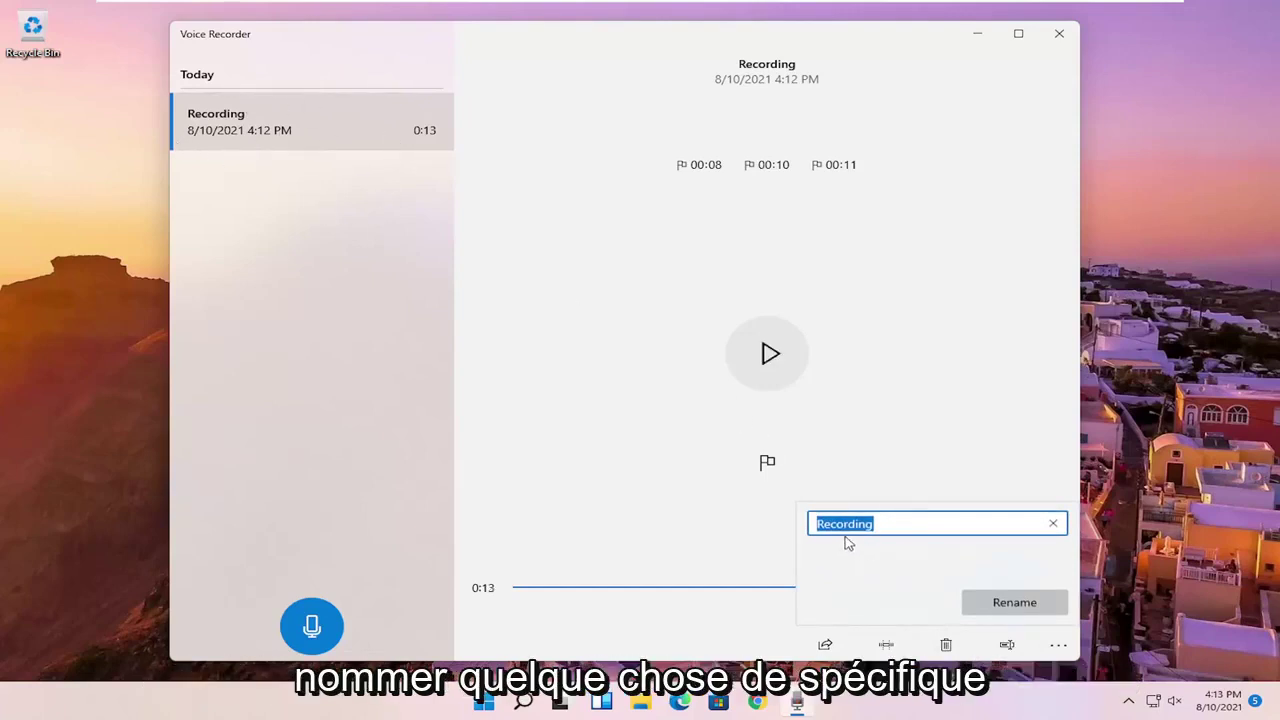
key("BackSpace")
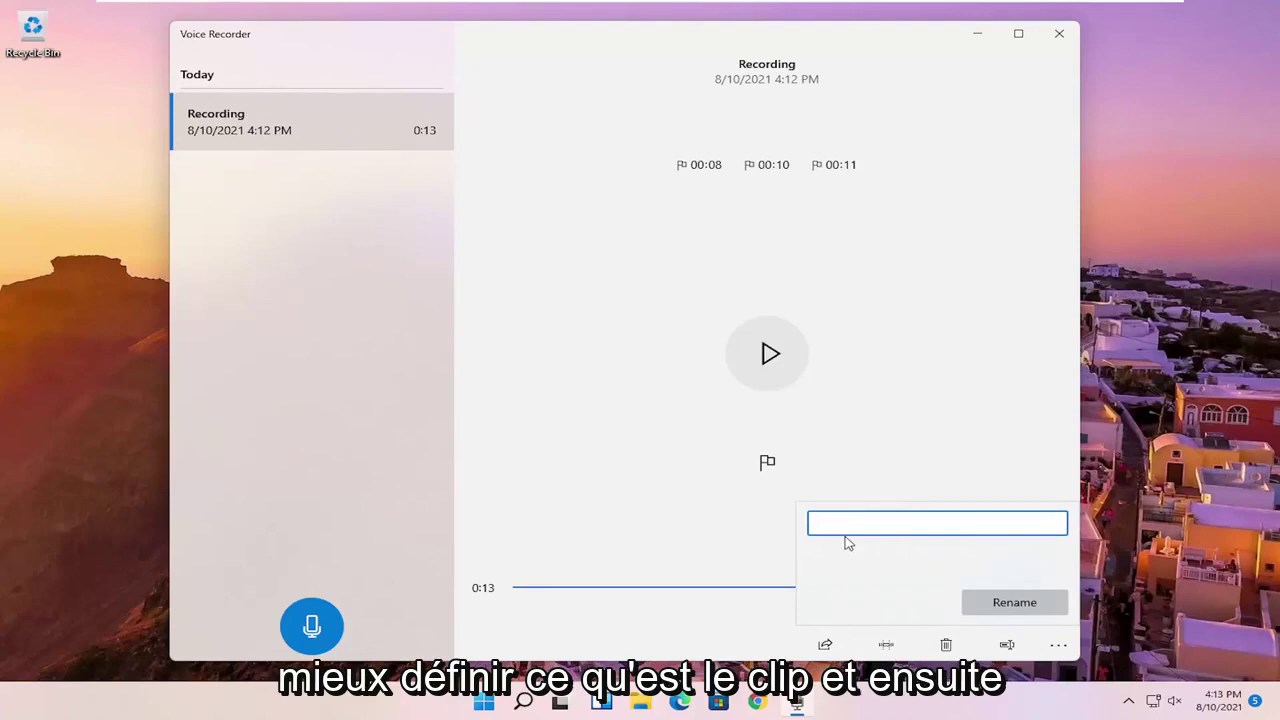
type("What The Clip Is")
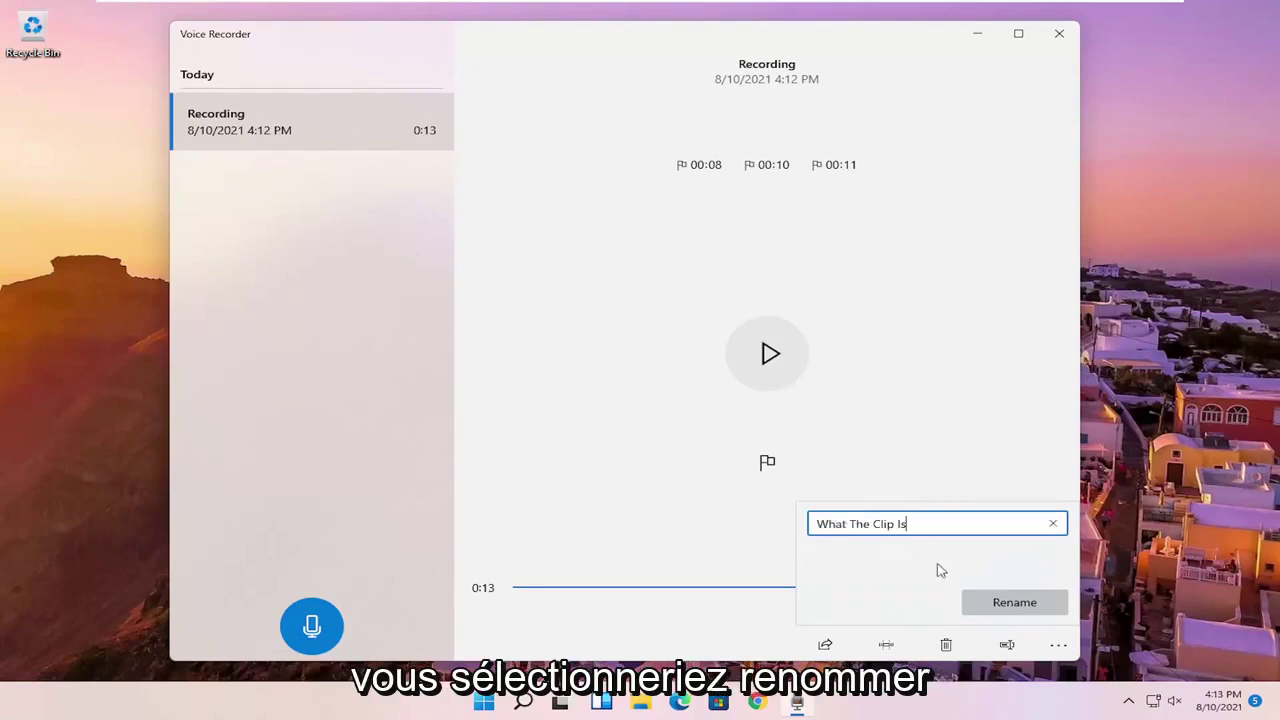
left_click(1012, 602)
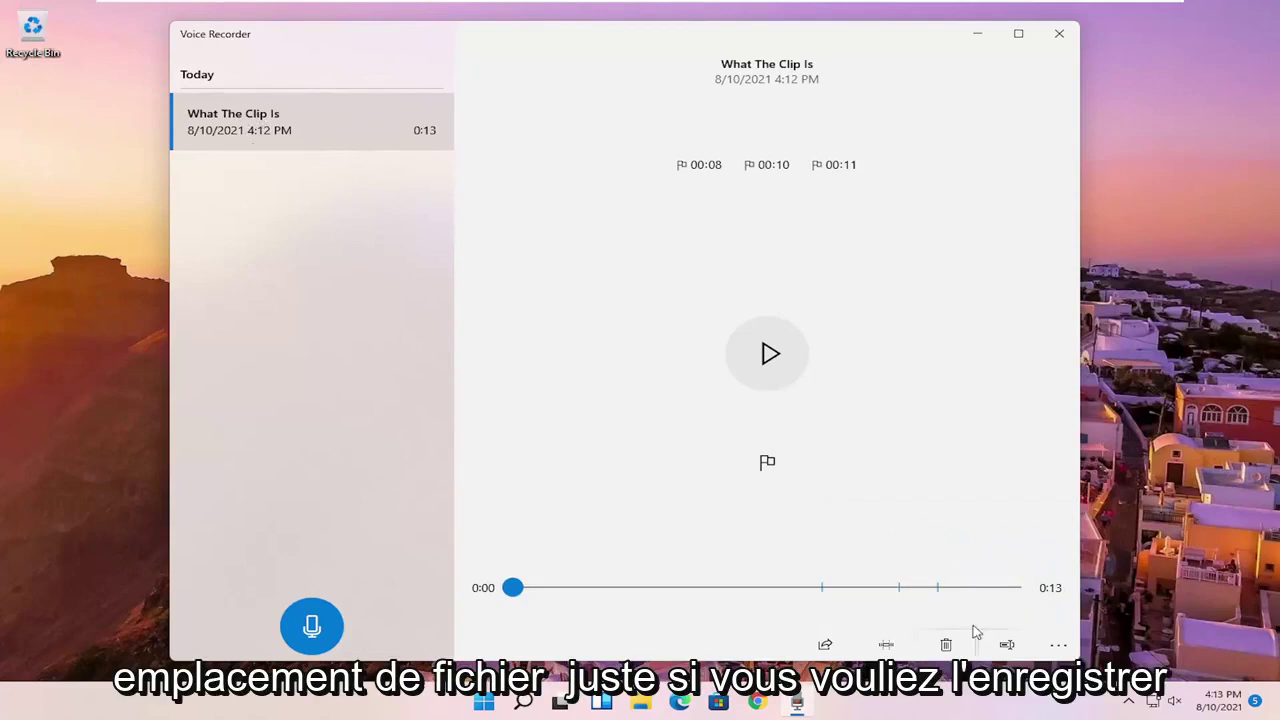
Step: Open the folder where the renamed recording is stored
left_click(1059, 645)
left_click(1064, 645)
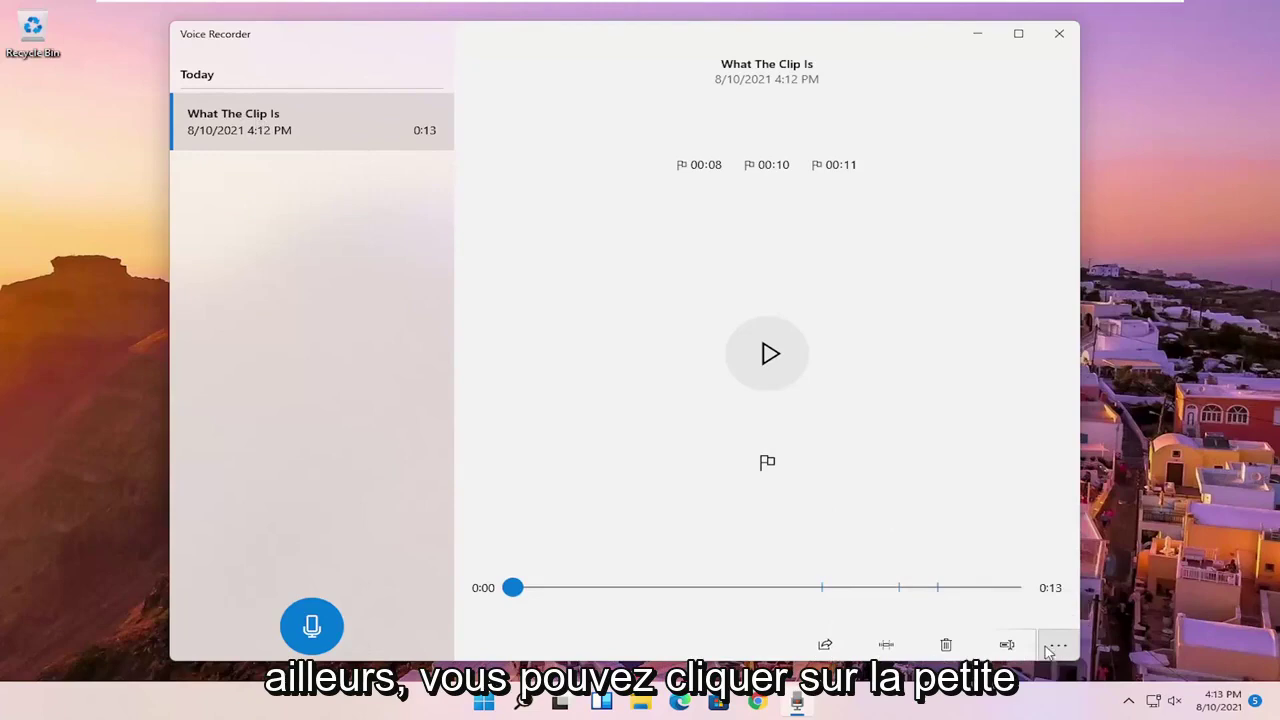
left_click(1061, 648)
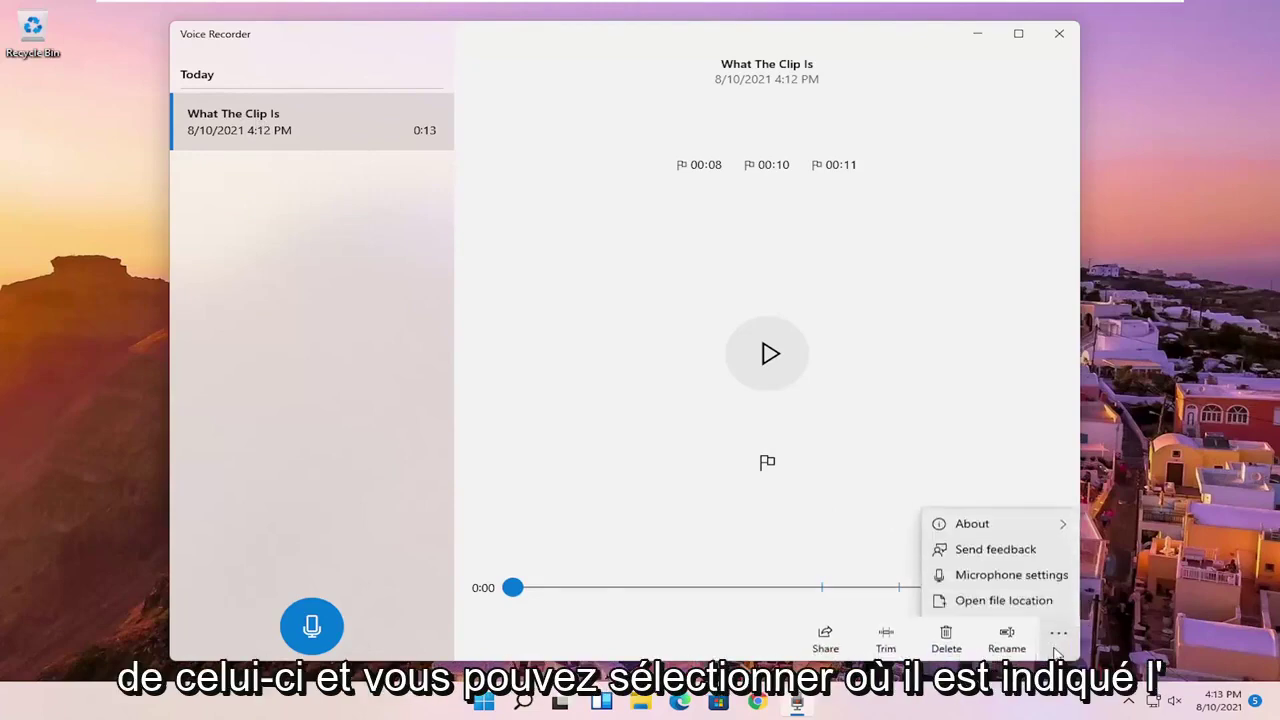
left_click(1004, 599)
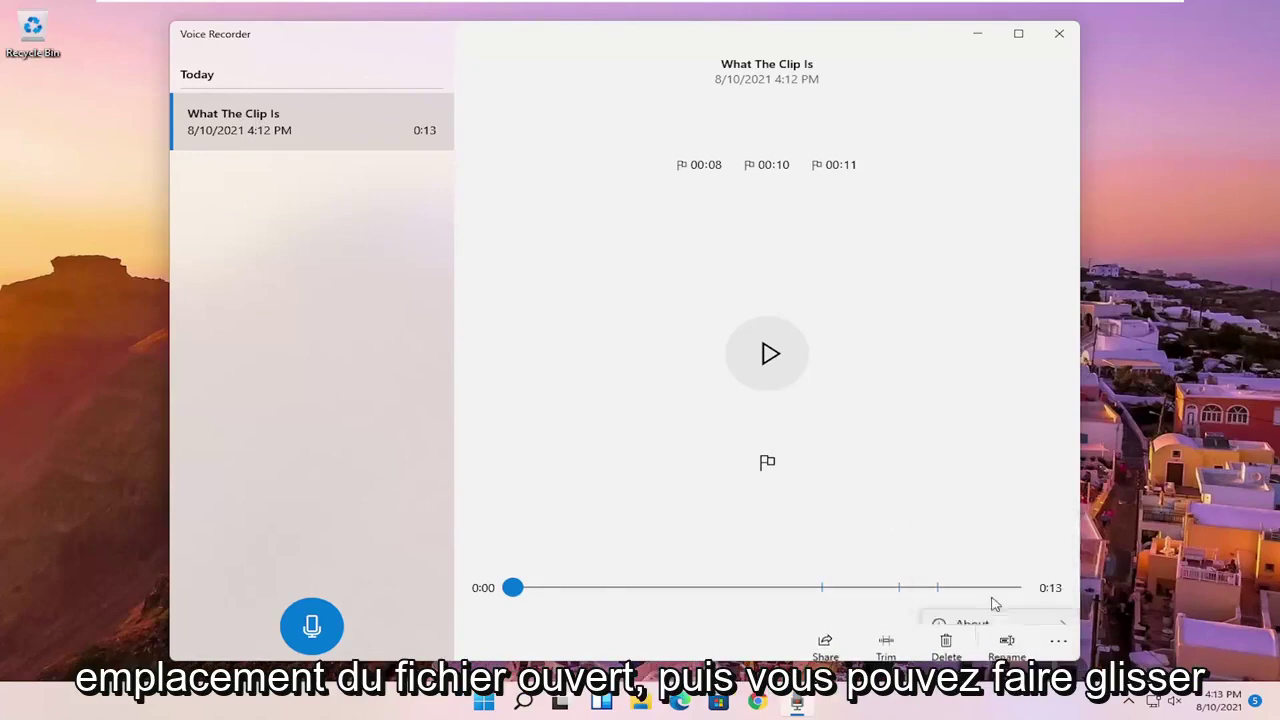
Step: Check the file type in the properties of the "What The Clip Is" file, and close the properties and folder windows
left_click_drag(352, 259, 406, 284)
right_click(364, 262)
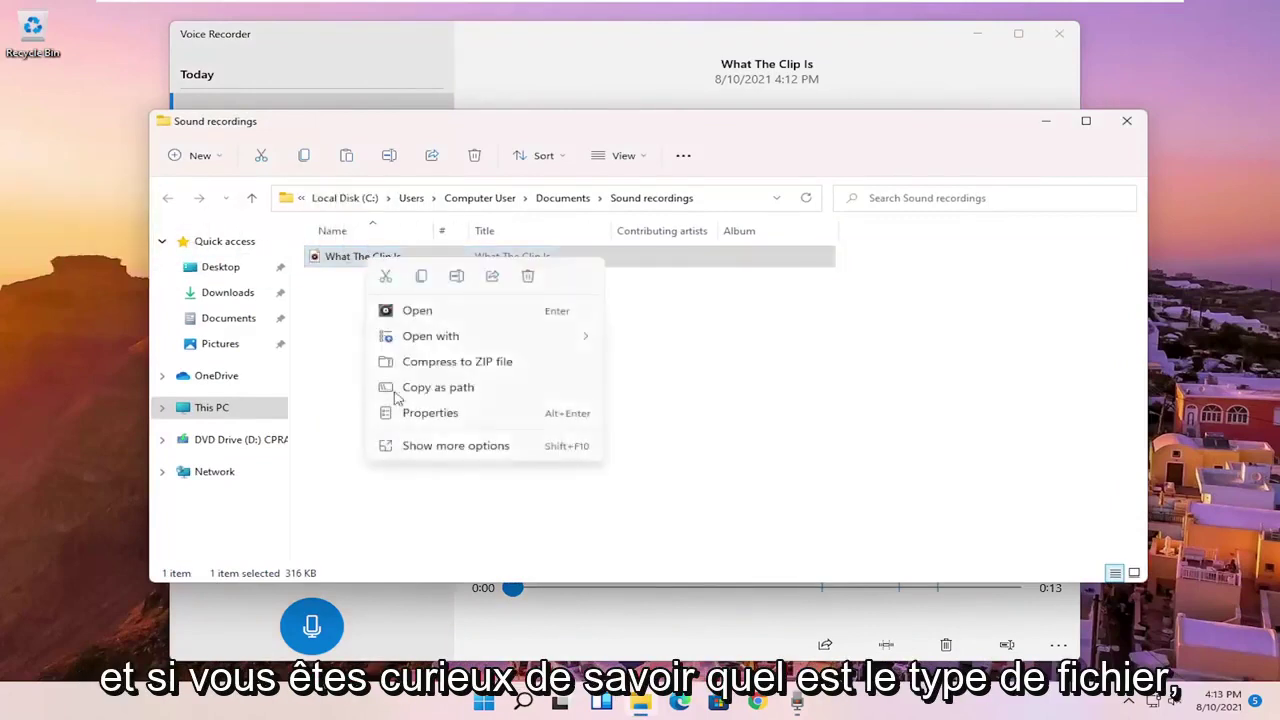
left_click(421, 413)
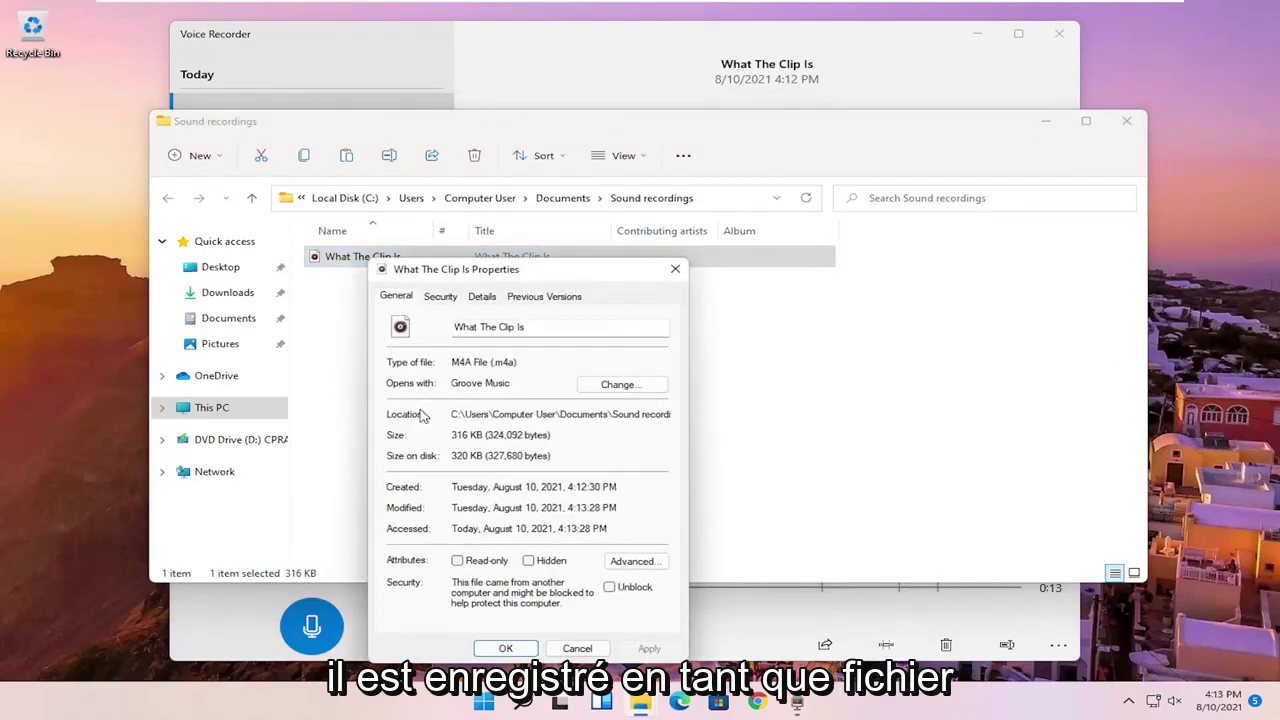
left_click(675, 269)
left_click(1127, 121)
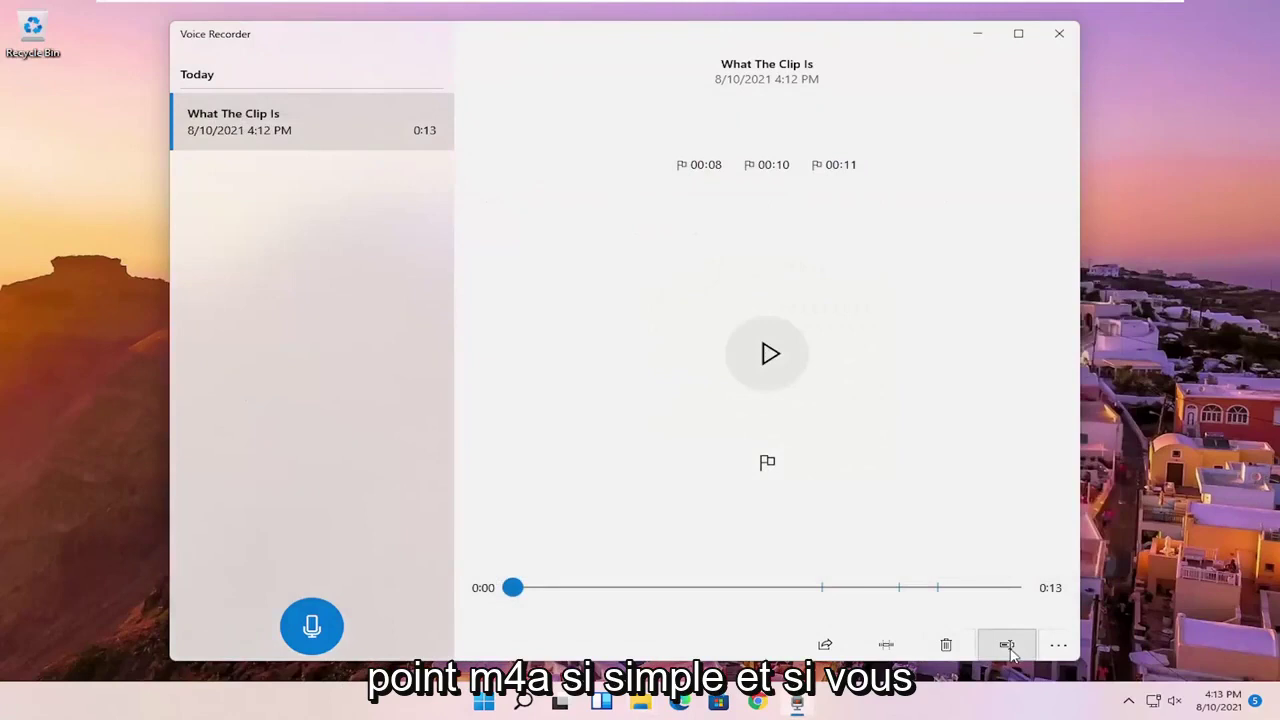
Step: Open the Windows microphone privacy settings from Voice Recorder
left_click(1060, 646)
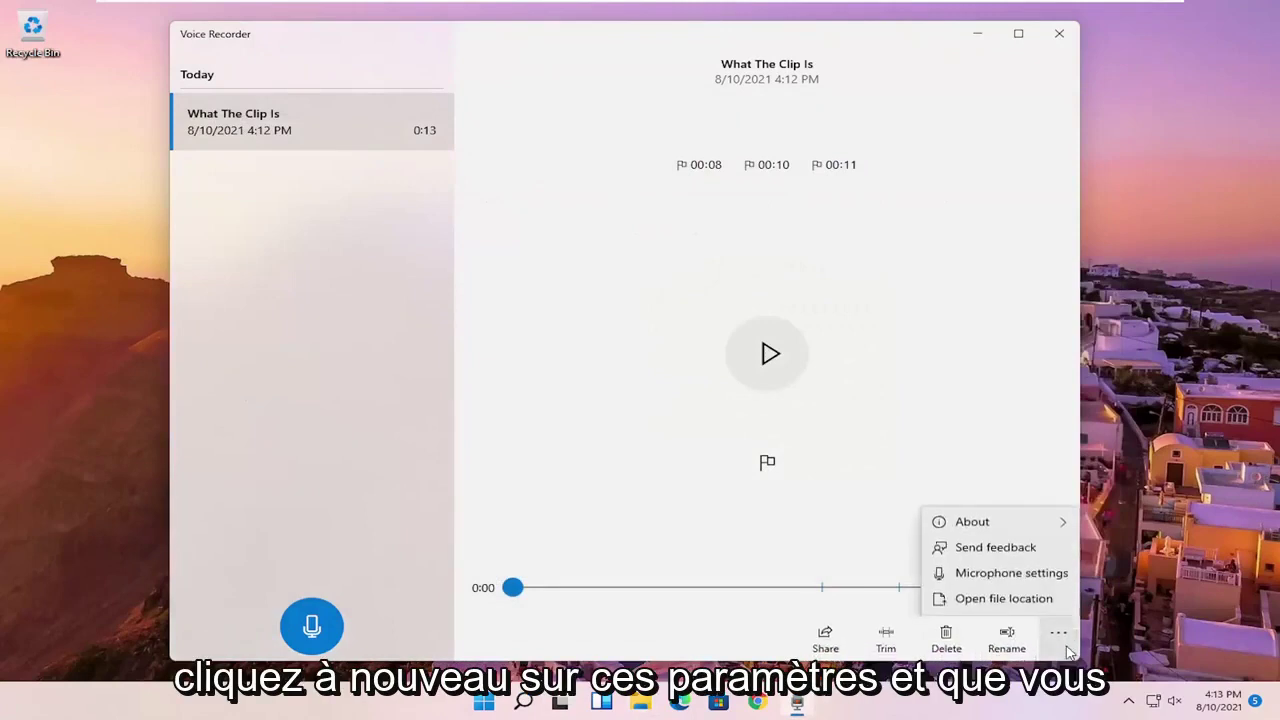
left_click(1022, 575)
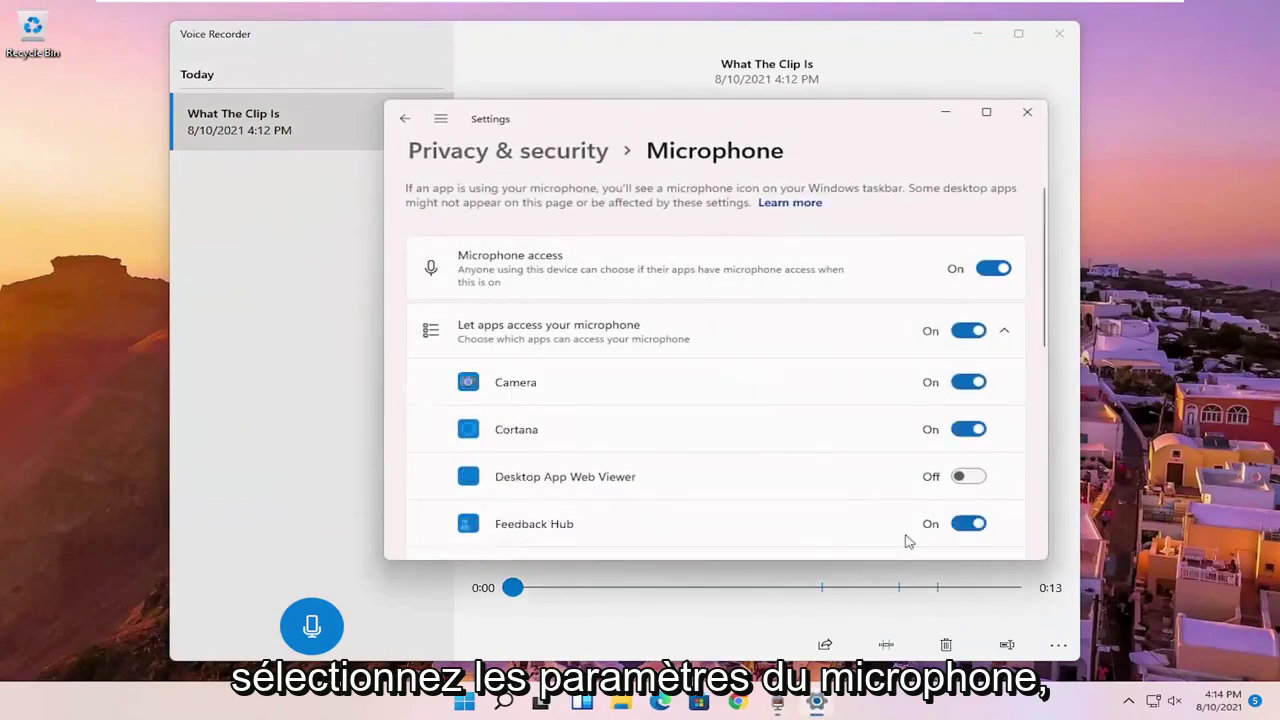
Step: Check the microphone access setting for Voice Recorder in the app list, and close the Settings window
scroll(889, 294, "down", 4)
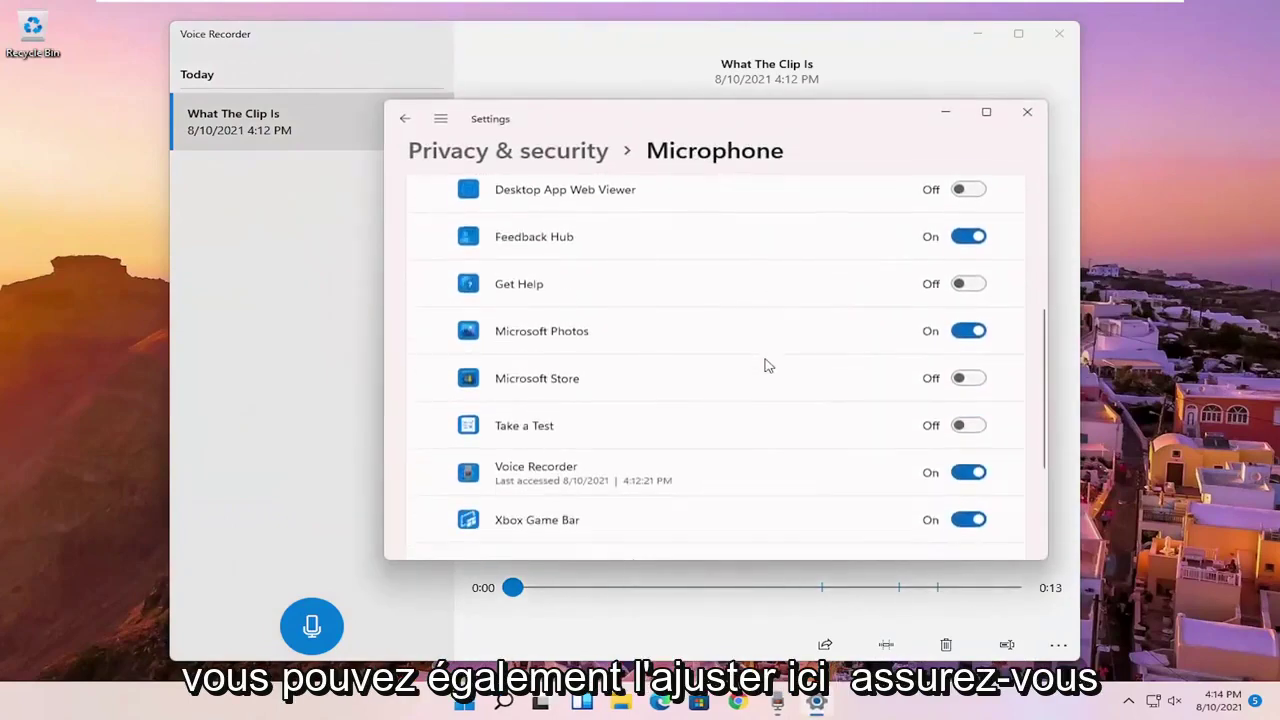
scroll(614, 372, "down", 1)
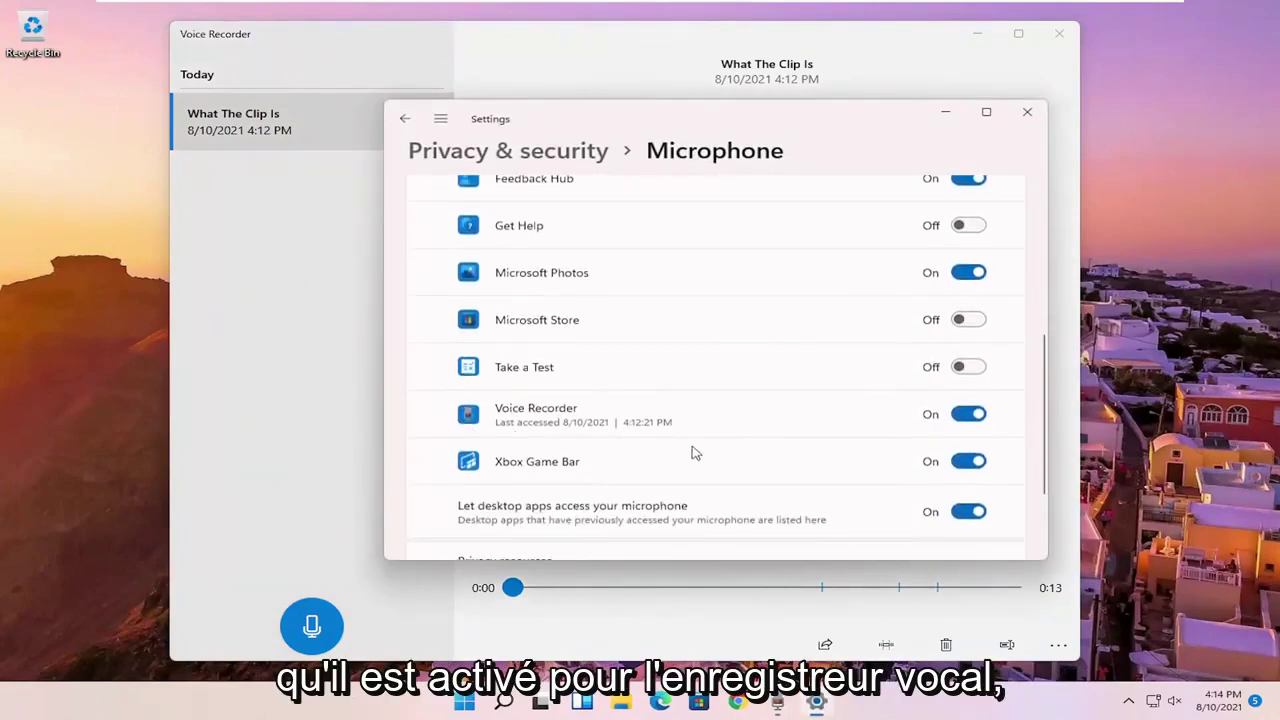
scroll(684, 440, "down", 2)
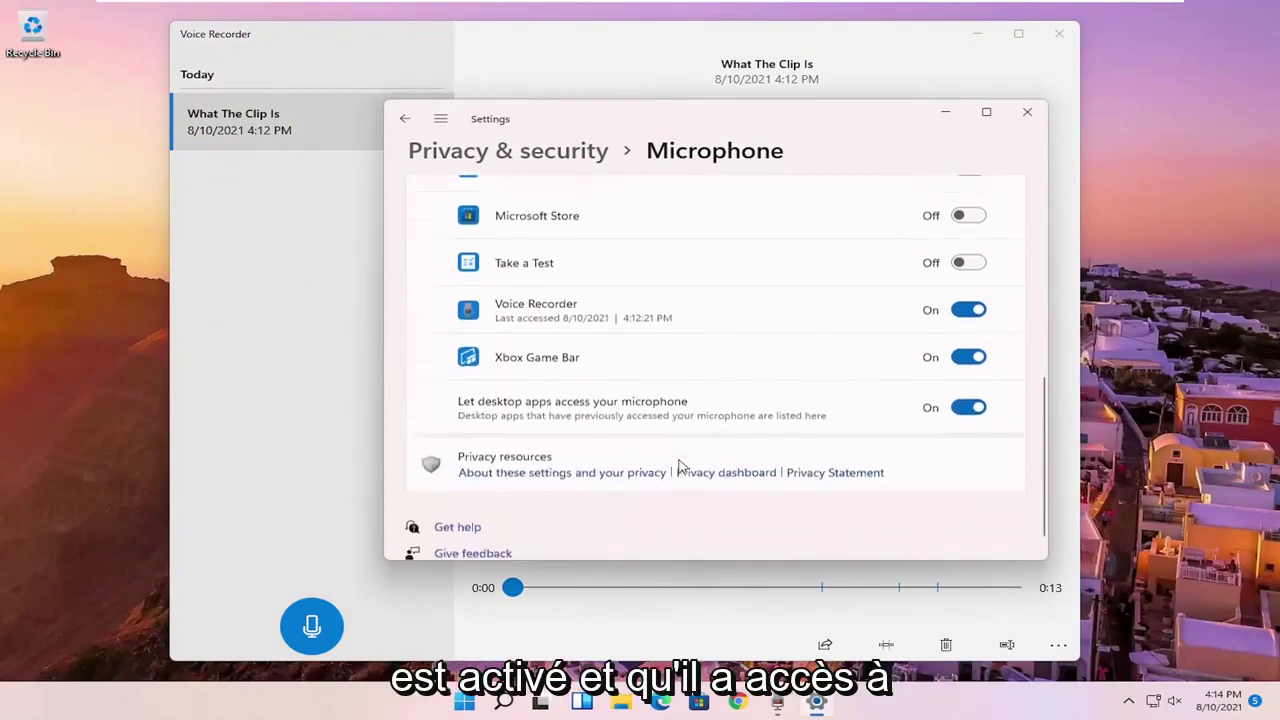
left_click(1028, 113)
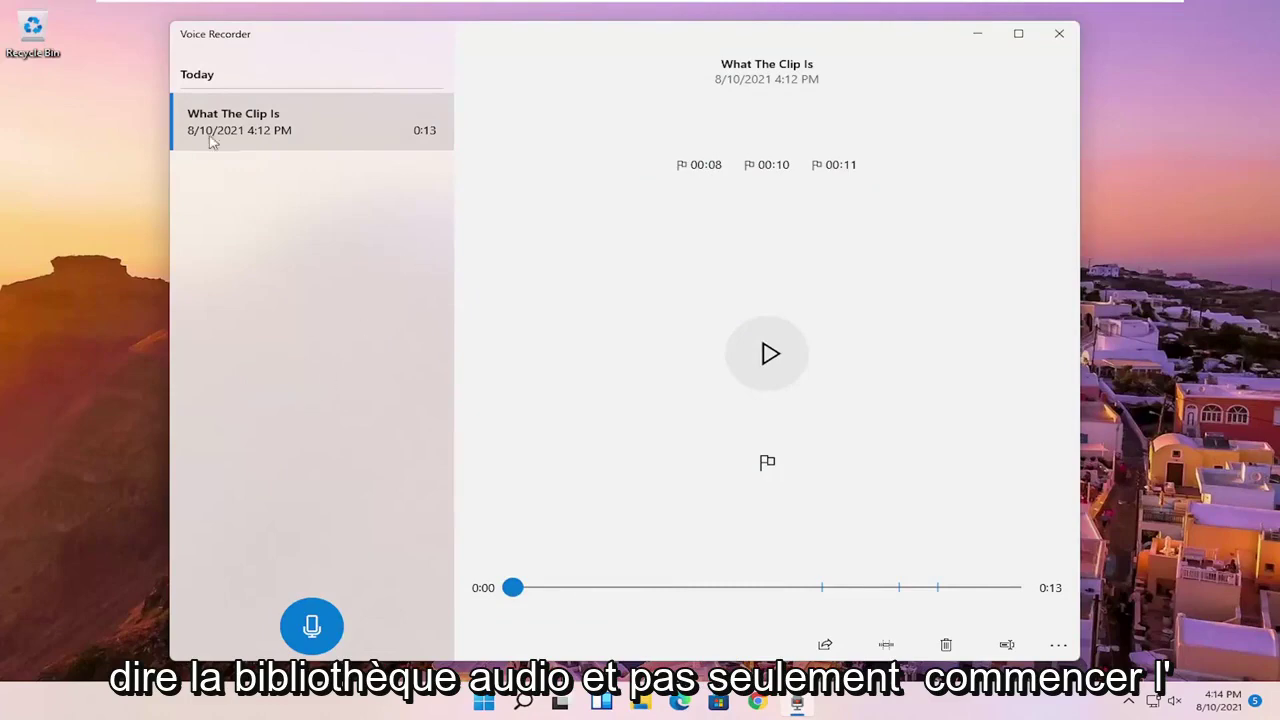
Step: Close Voice Recorder and reopen it by searching Windows for "audio"
left_click(1059, 33)
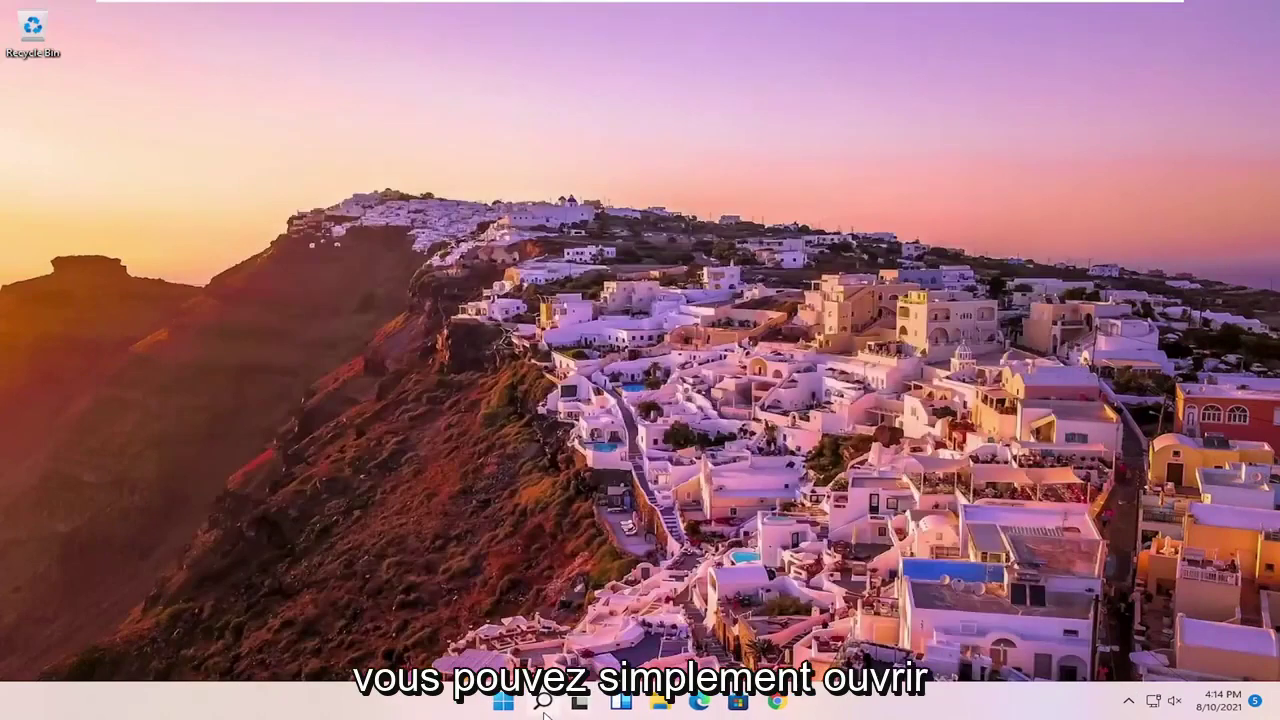
left_click(543, 705)
type("audio")
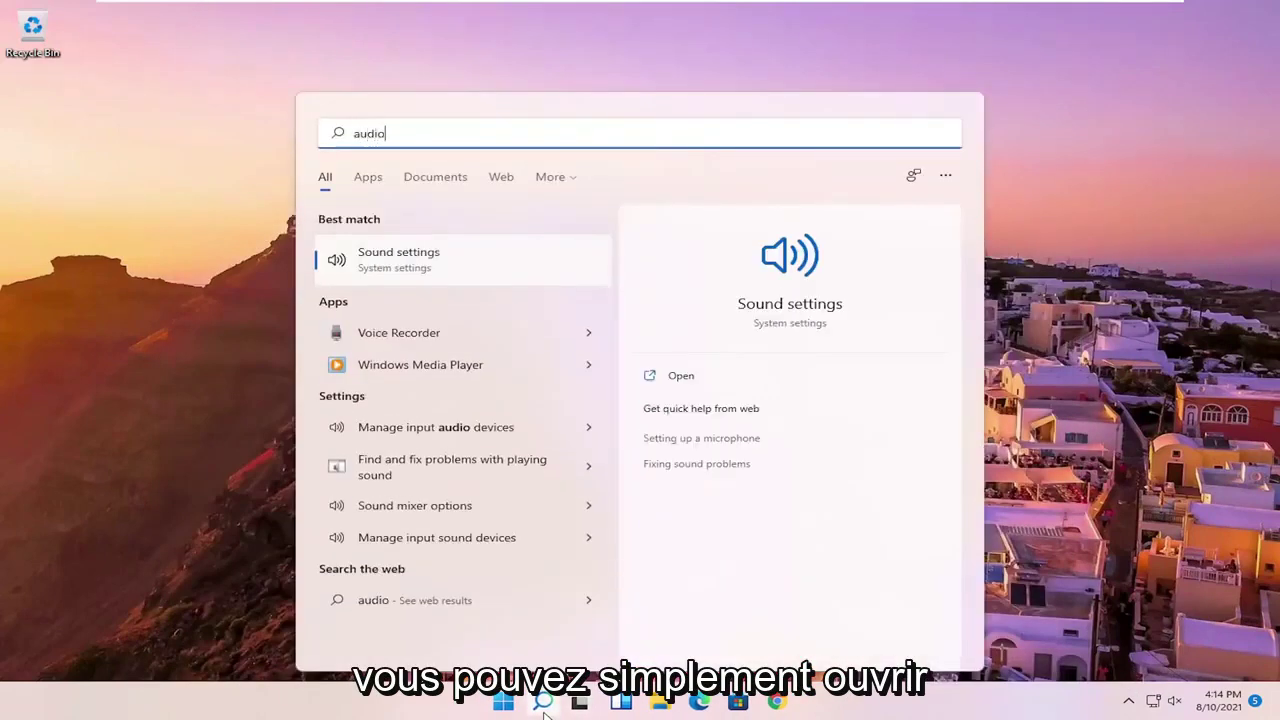
left_click(447, 334)
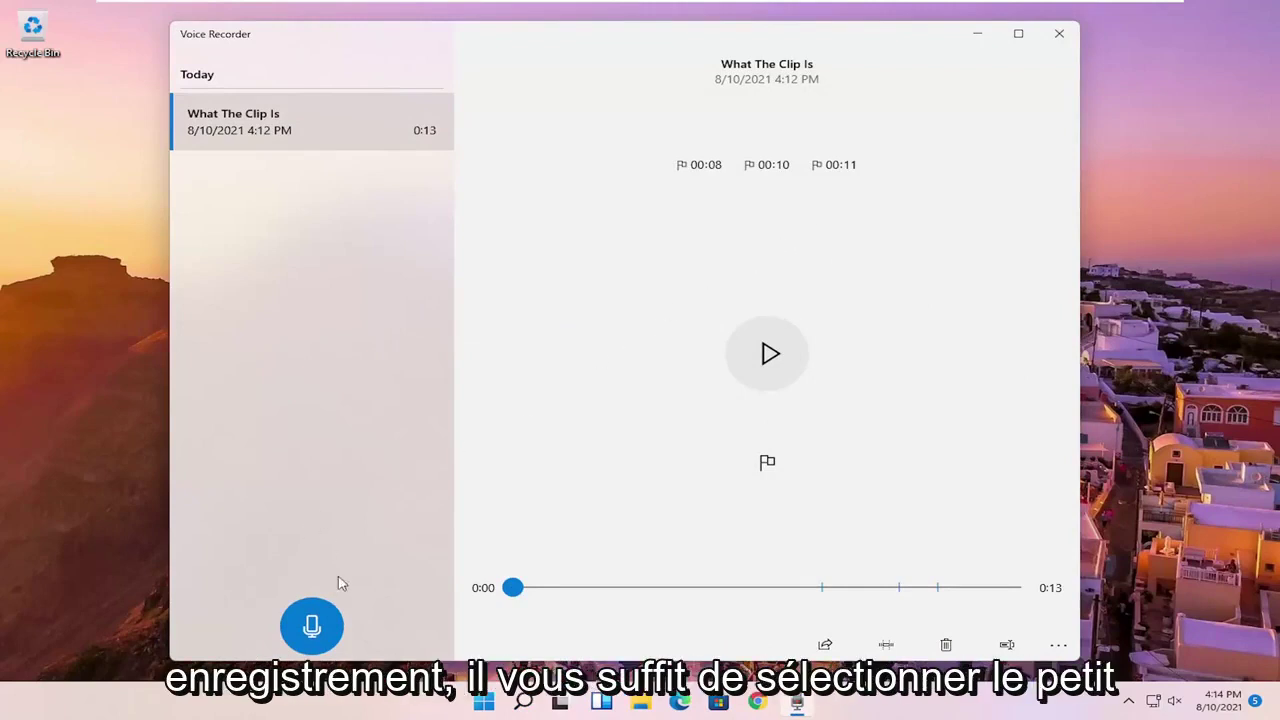
Step: Record a second audio clip about 2 seconds long, and close Voice Recorder
left_click(312, 627)
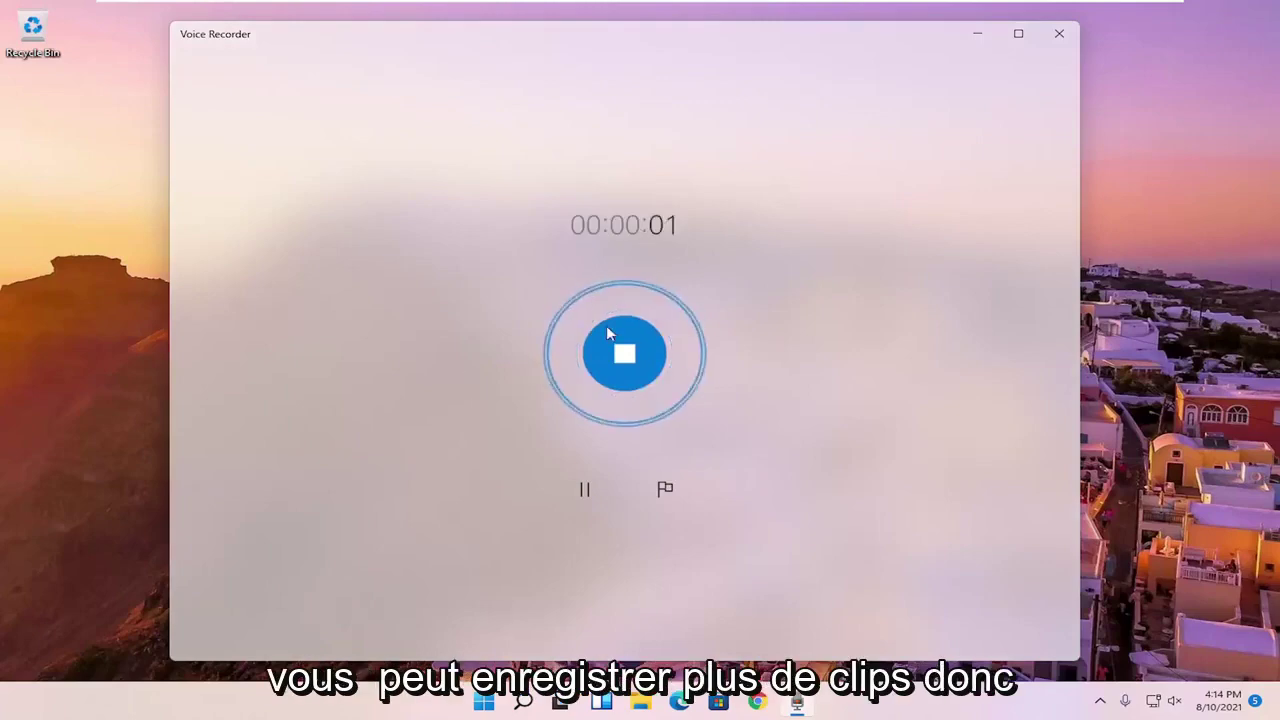
left_click(628, 355)
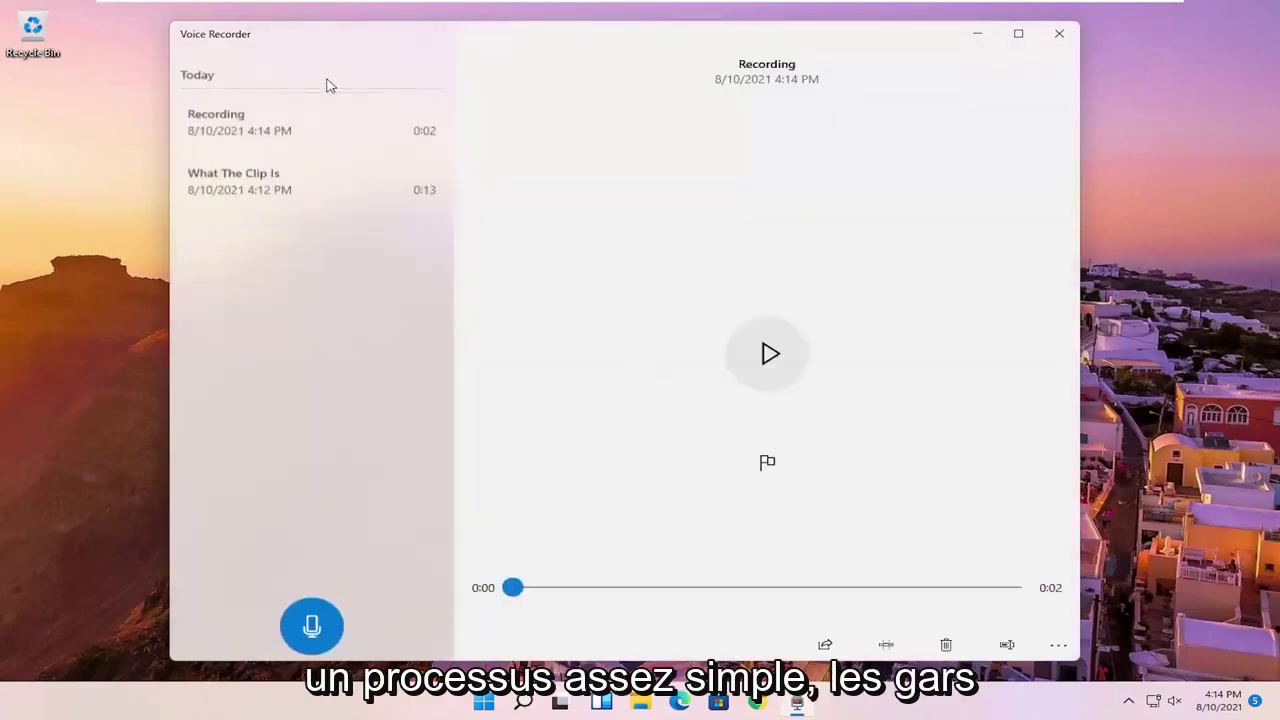
left_click(1059, 34)
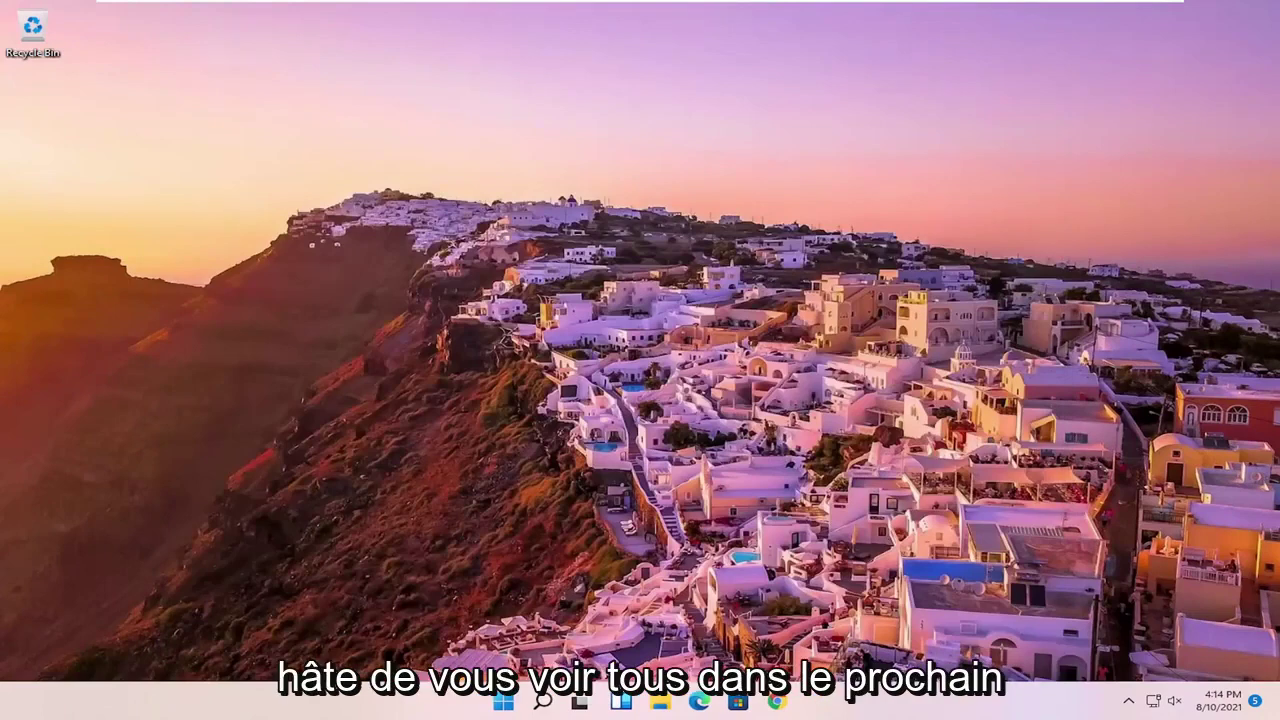